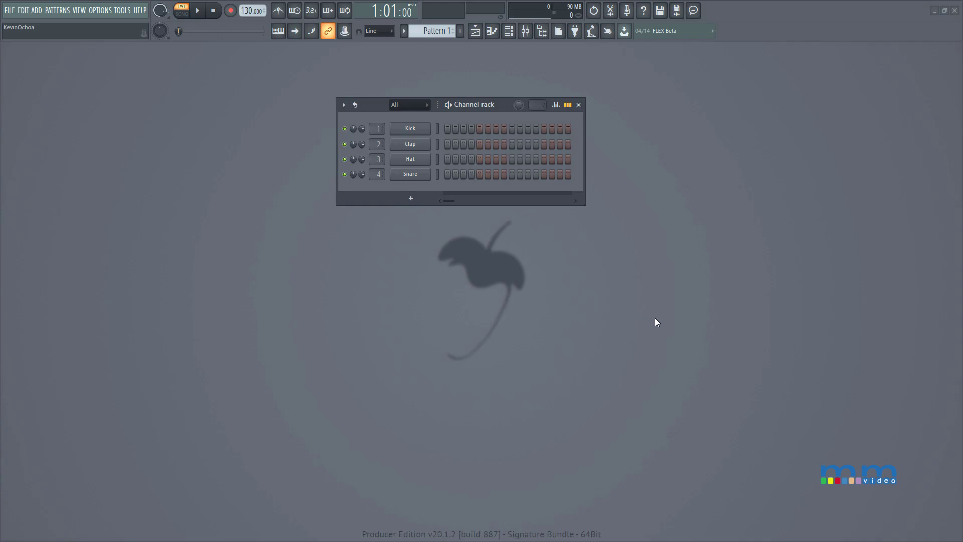
Put Kick hits on steps 1, 5, 9 and 13 and play the pattern
left_click(448, 129)
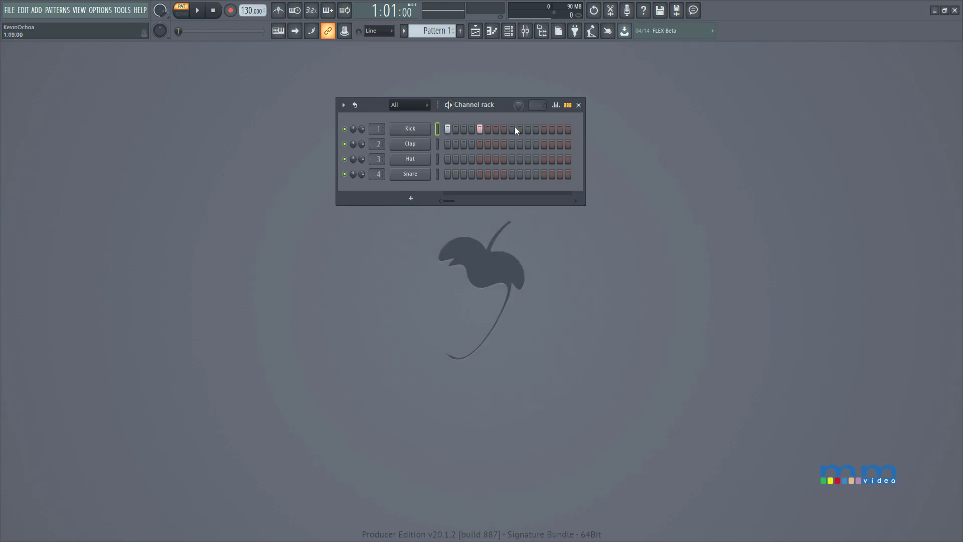
left_click(542, 129)
key("space")
key("space")
Open the Snare channel settings, audition its sample, and bring up the Mixer
left_click(410, 174)
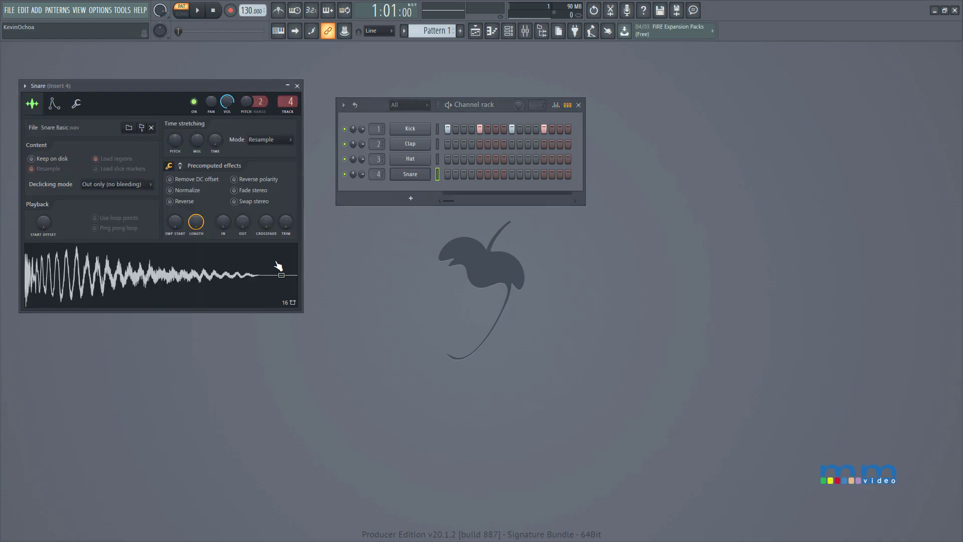
left_click(171, 268)
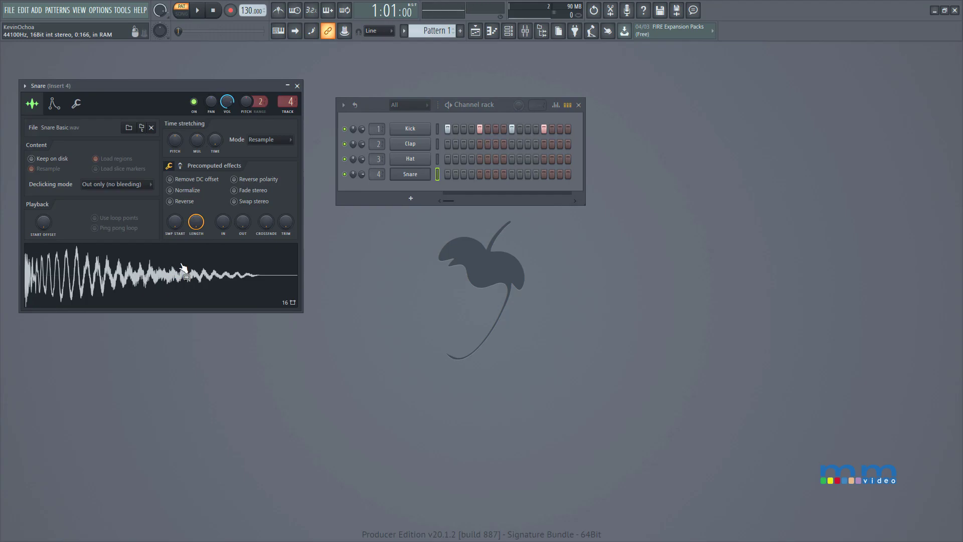
left_click(525, 30)
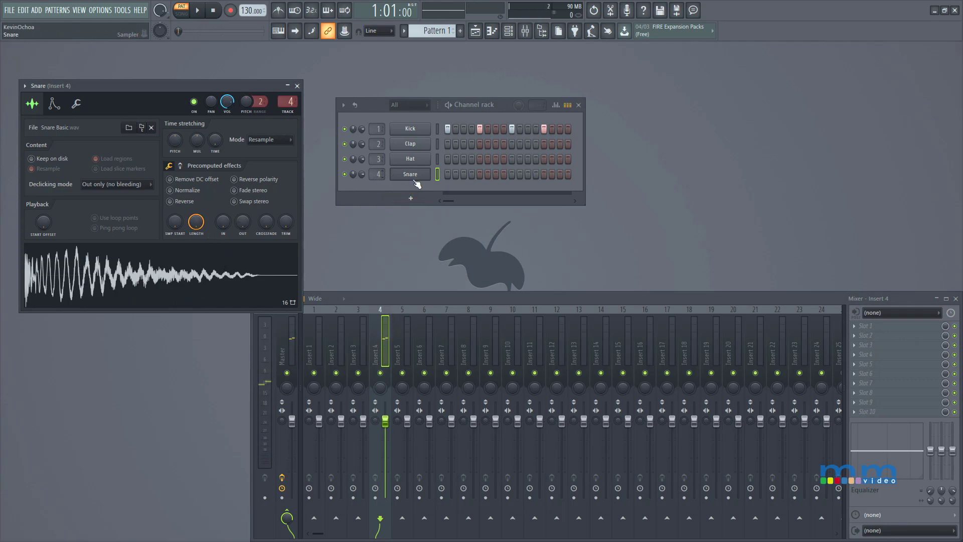
Route the Snare to mixer Insert 4, auditioning along the way, and close its settings window
left_click_drag(378, 174, 378, 159)
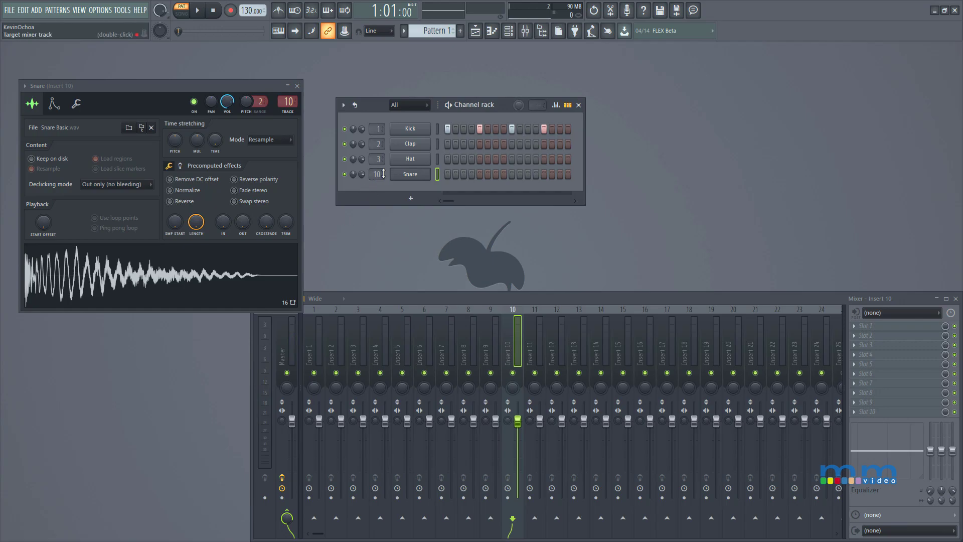
left_click(211, 275)
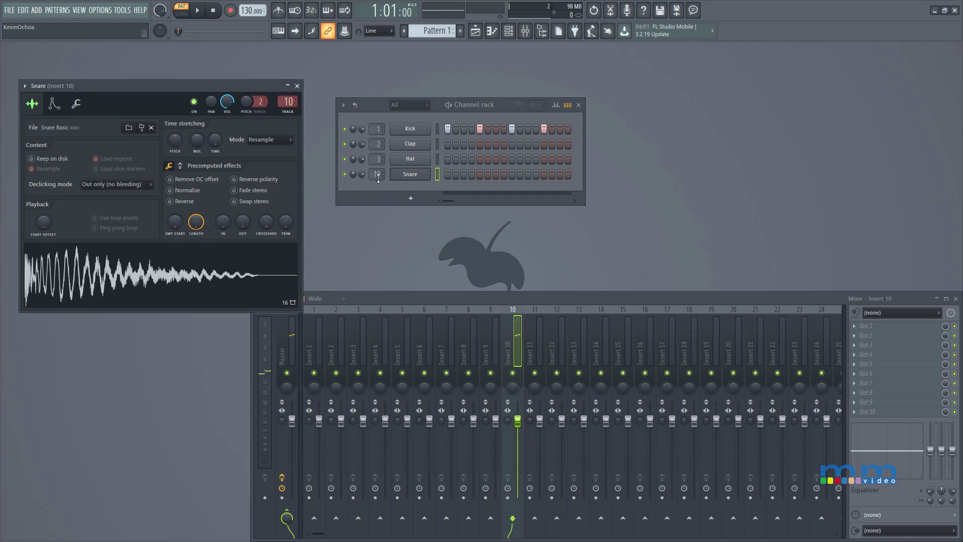
left_click_drag(378, 178, 376, 174)
left_click(246, 295)
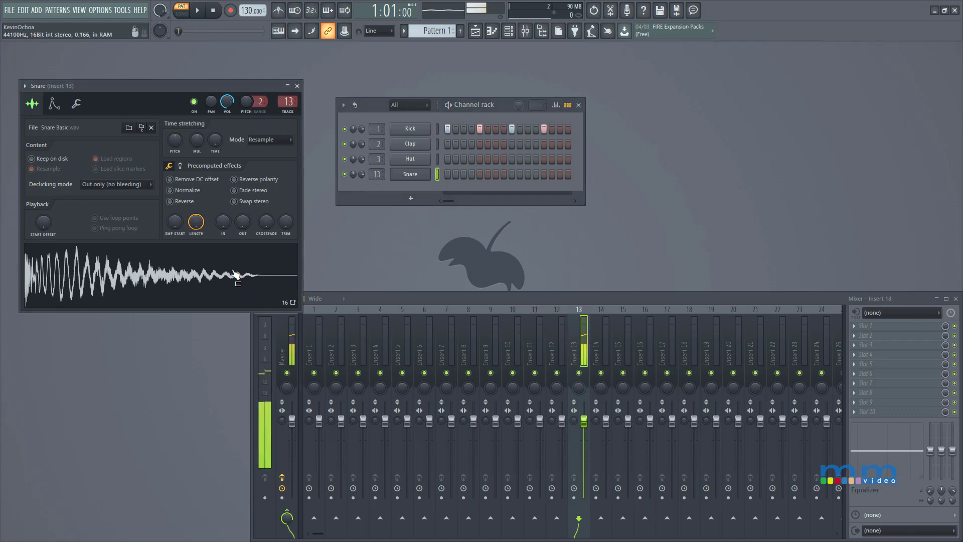
left_click_drag(376, 174, 377, 188)
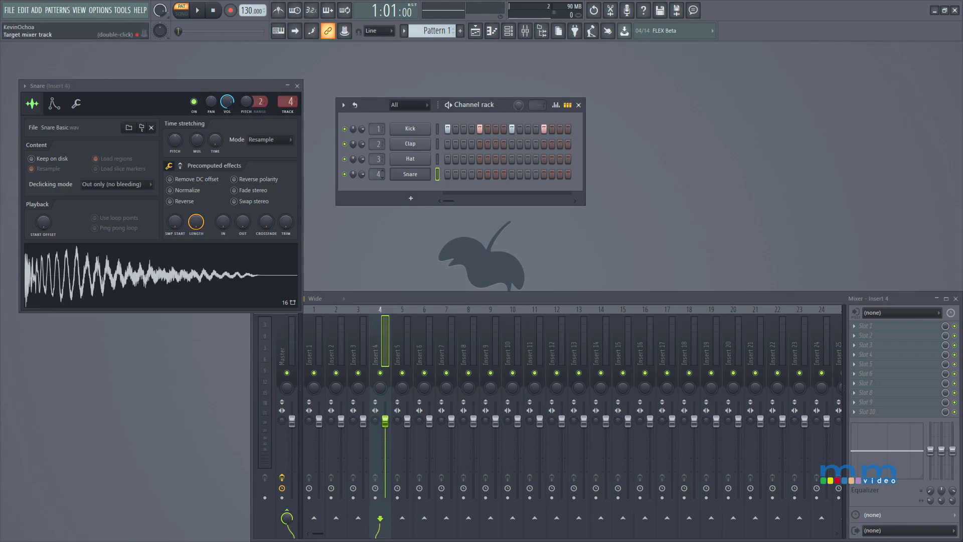
left_click(411, 174)
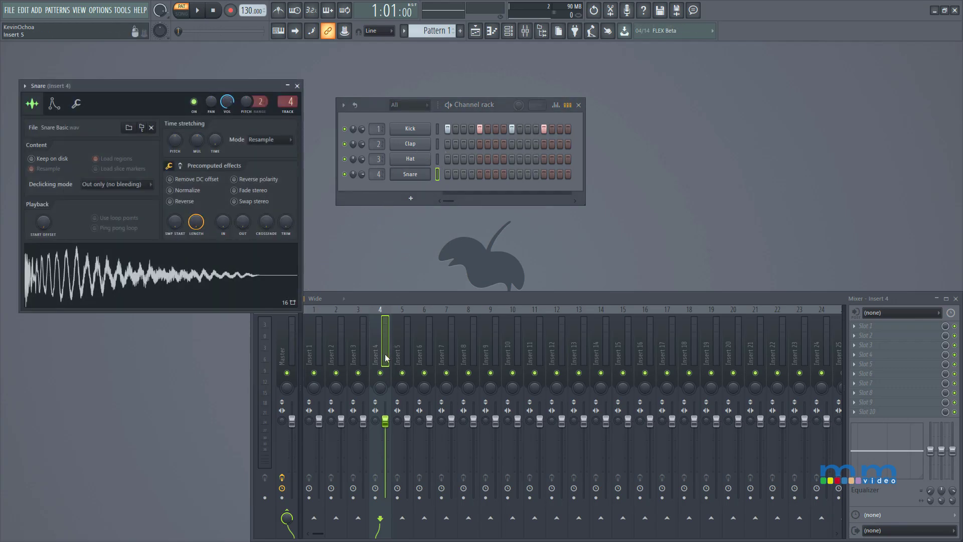
left_click(296, 86)
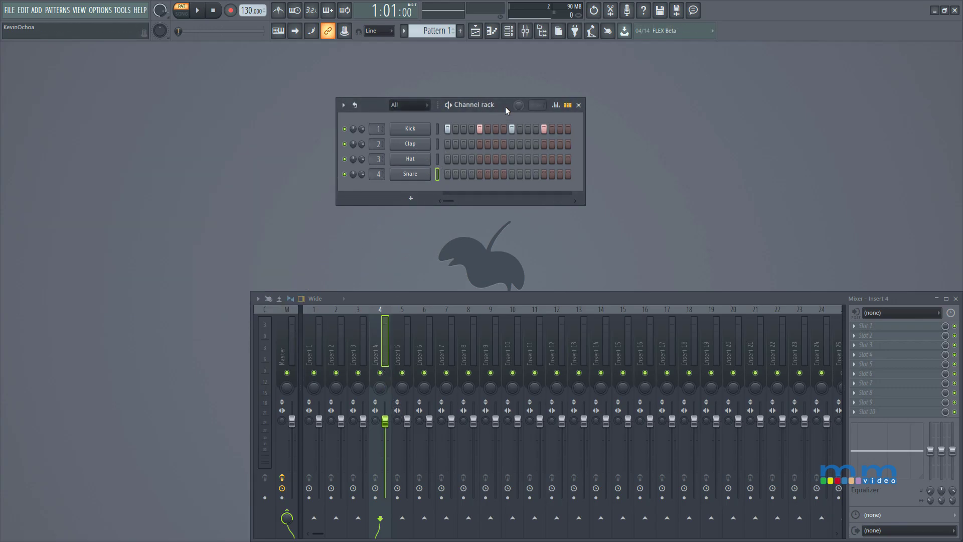
Move the Channel rack aside and bring up the Playlist
left_click_drag(505, 107, 167, 48)
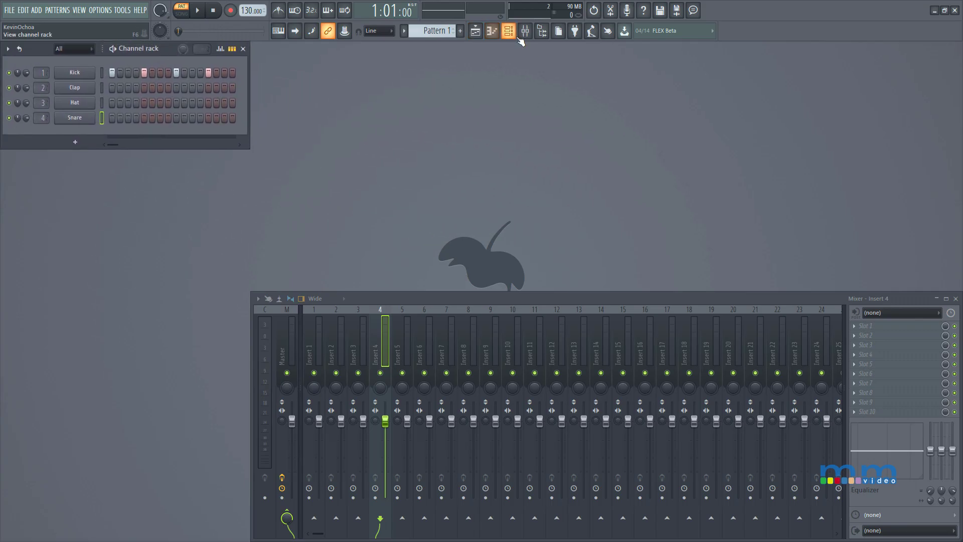
left_click(500, 34)
left_click(500, 34)
left_click(475, 31)
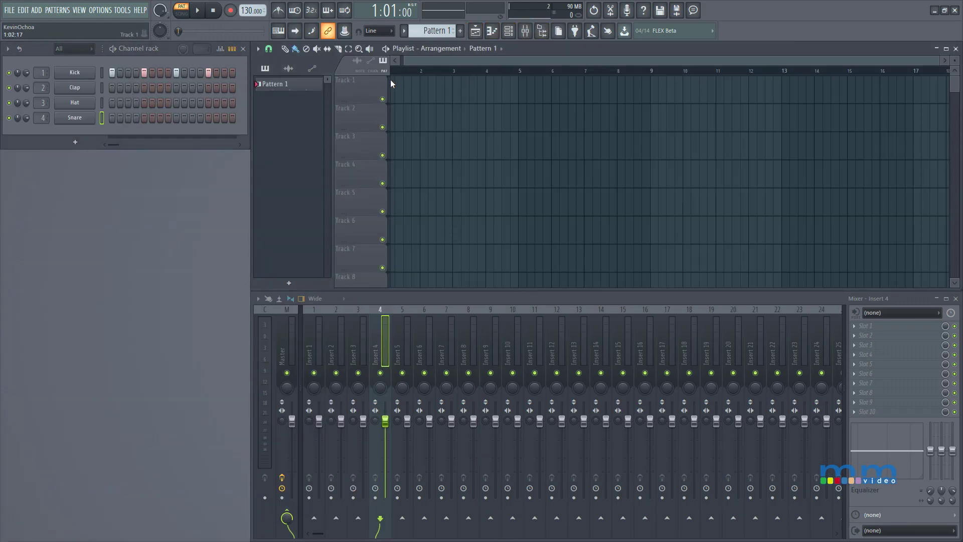
Paint Pattern 1 clips along Track 1 up to bar 10 and play the arrangement
left_click(393, 82)
right_click(407, 90)
key("d")
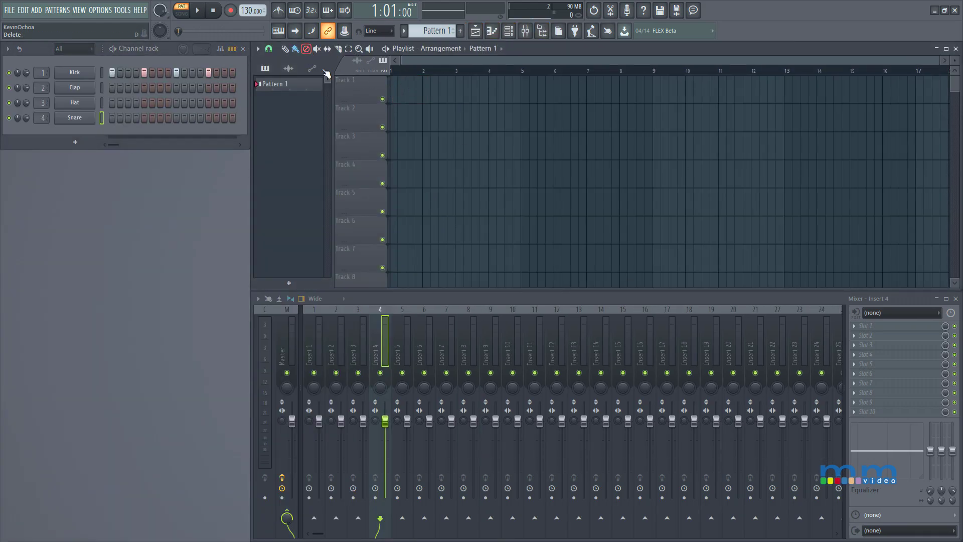
key("b")
left_click_drag(396, 87, 660, 100)
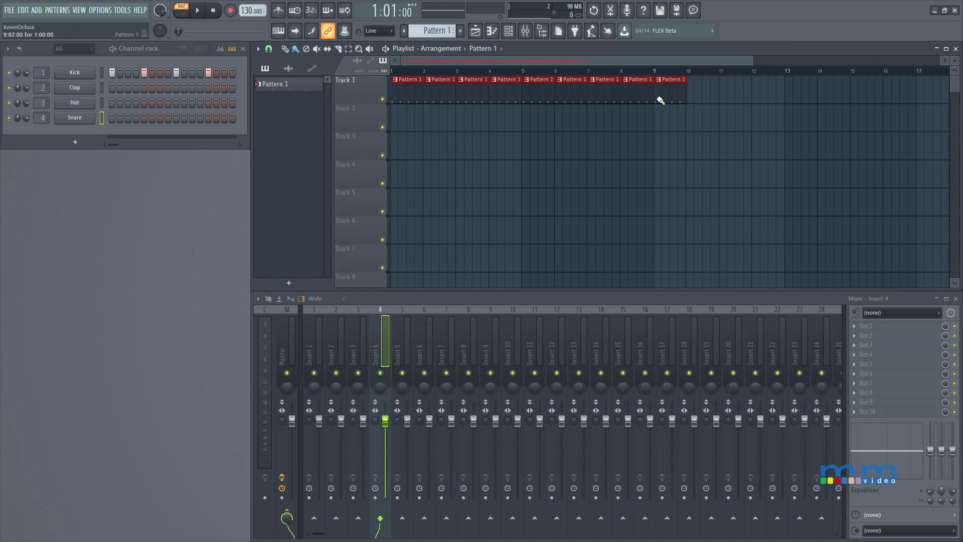
key("space")
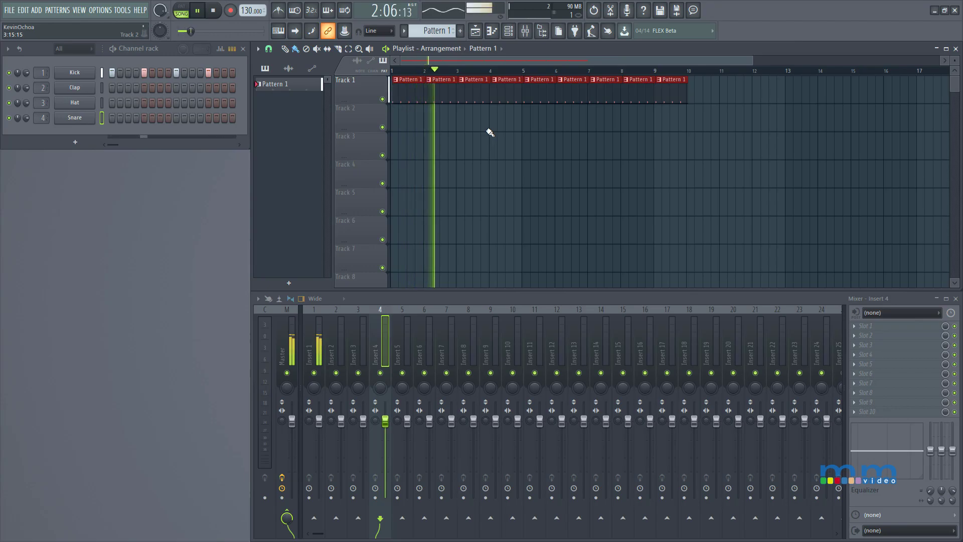
key("space")
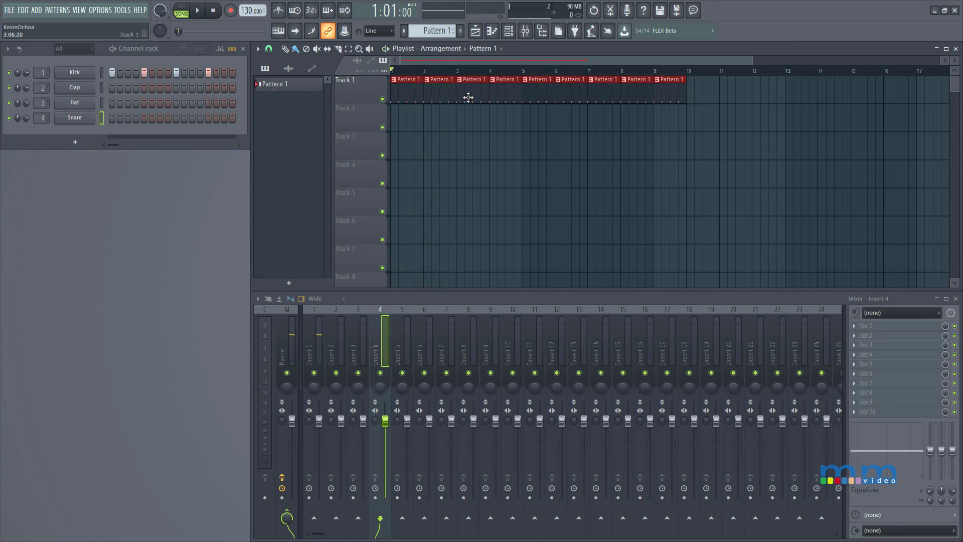
Add Clap hits on steps 5 and 13 and play the arrangement back
left_click(430, 133)
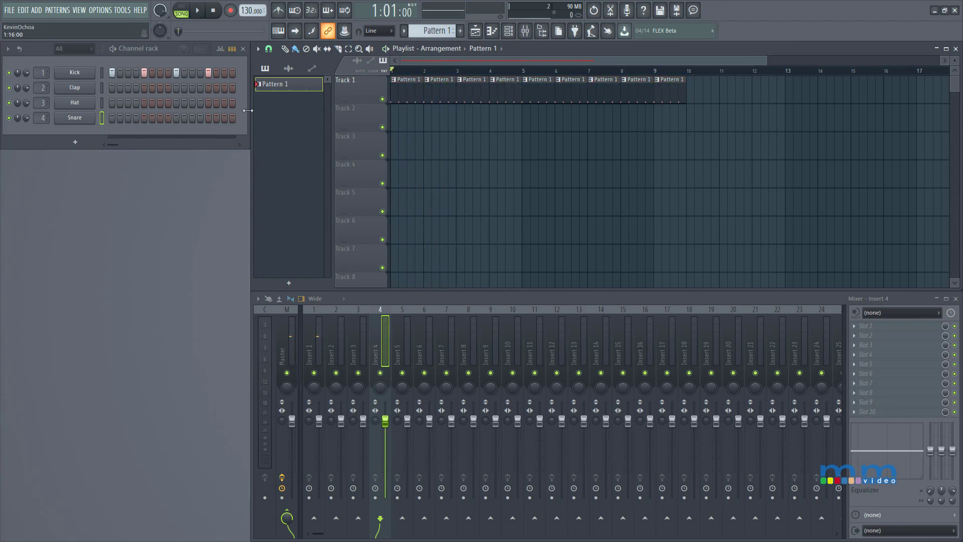
left_click(147, 88)
left_click(207, 88)
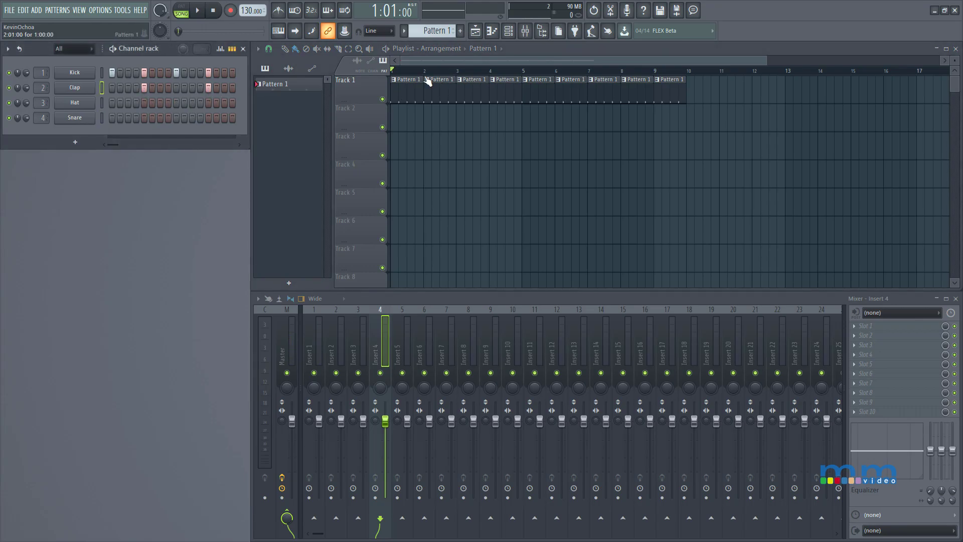
key("space")
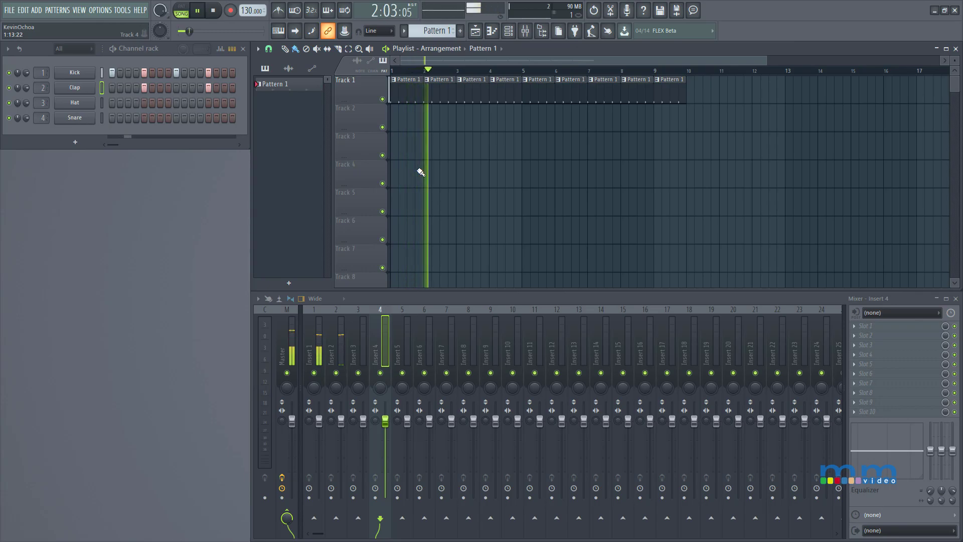
key("space")
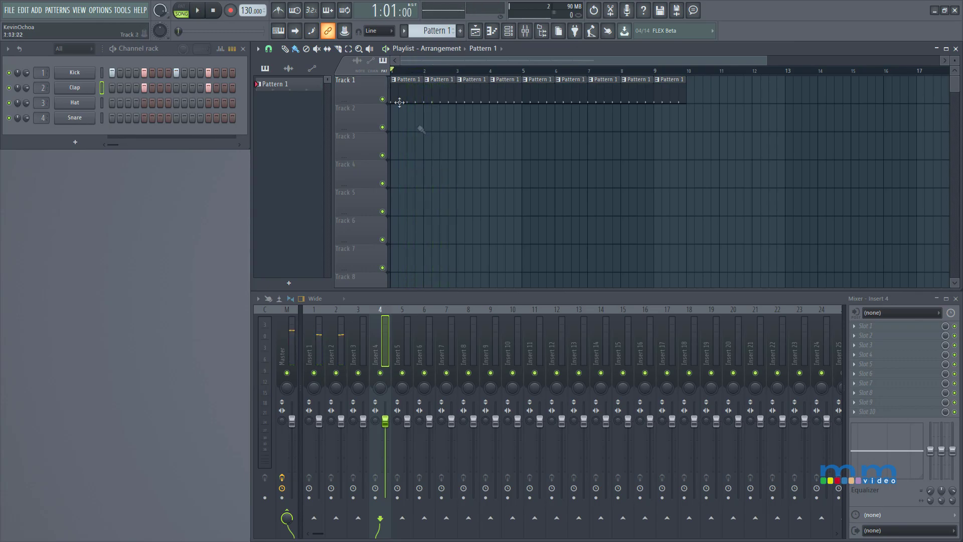
left_click(396, 89)
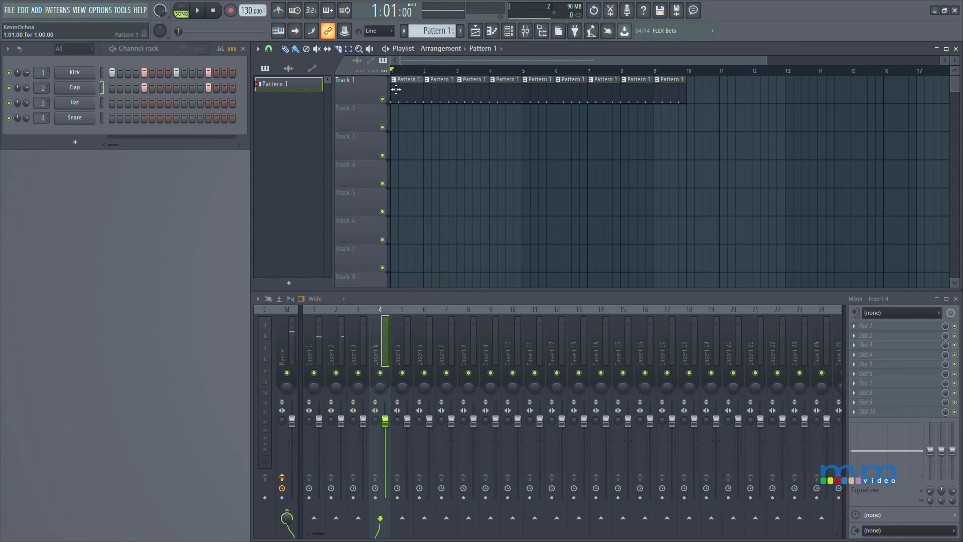
left_click(74, 72)
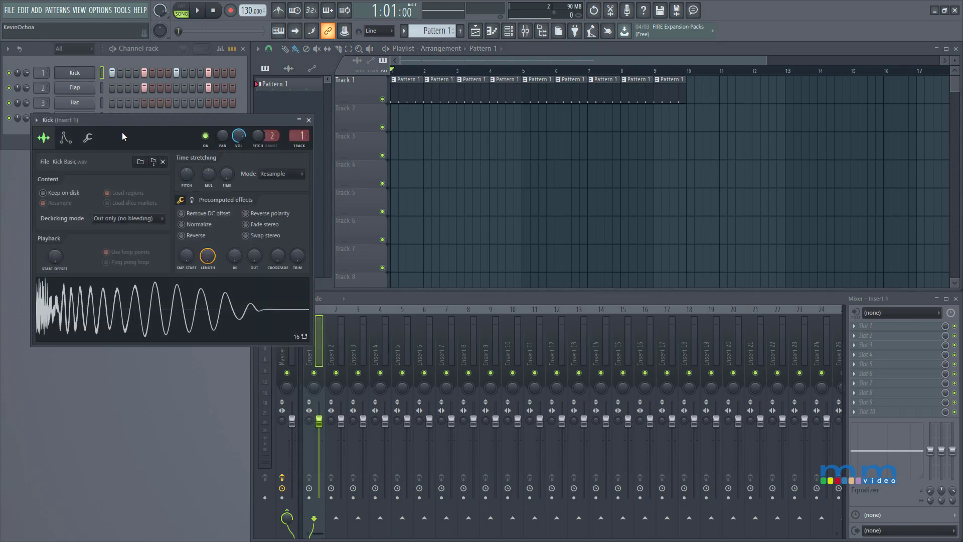
Check the Kick sample on the mixer tracks, then close the Kick settings window
left_click(363, 343)
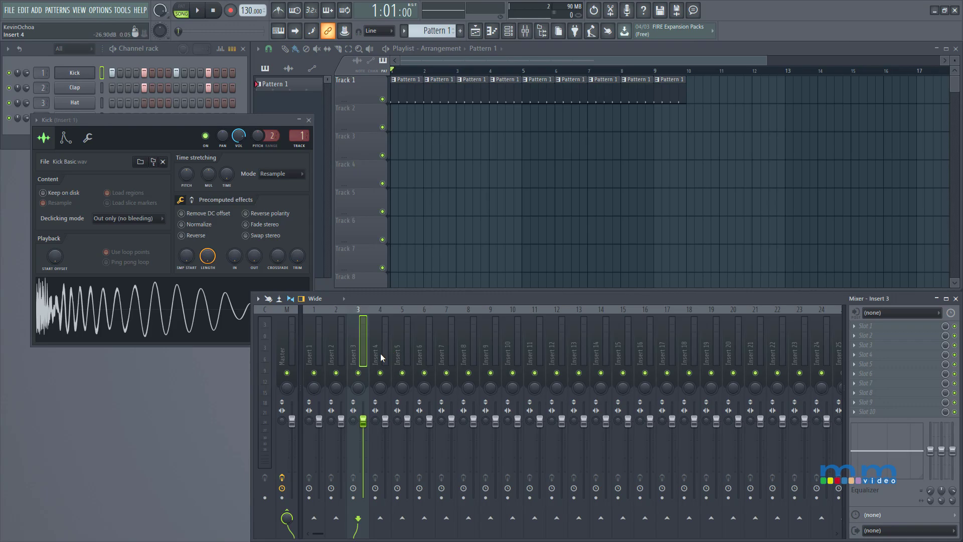
left_click(290, 337)
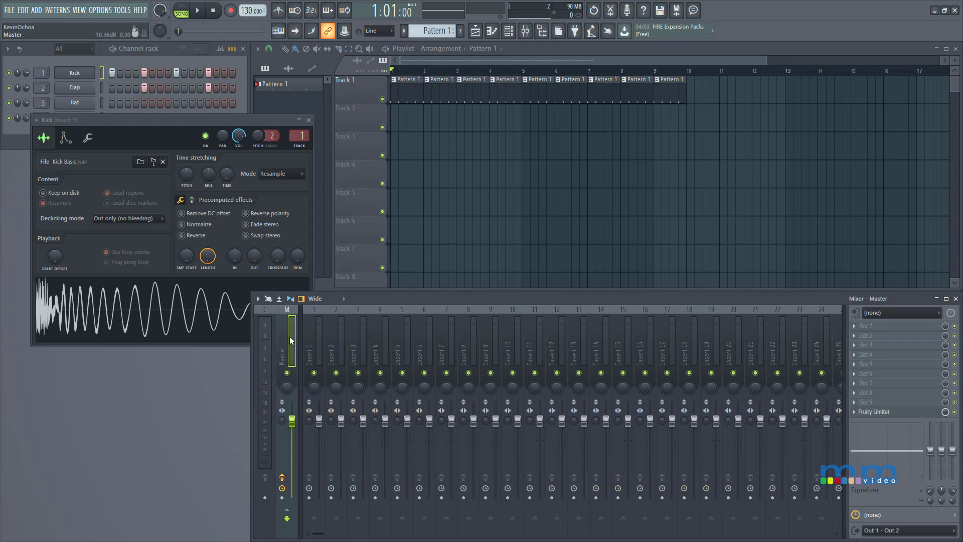
left_click(217, 322)
left_click(309, 120)
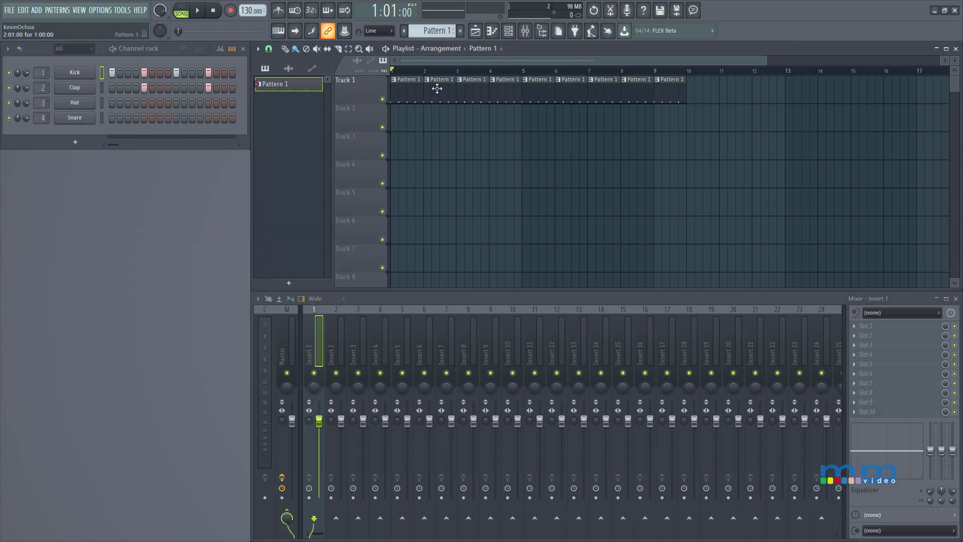
Move the bar-2, 3 and 4 clips down to Tracks 2, 3 and 4 and play the arrangement
left_click_drag(437, 88, 436, 125)
left_click_drag(474, 97, 475, 158)
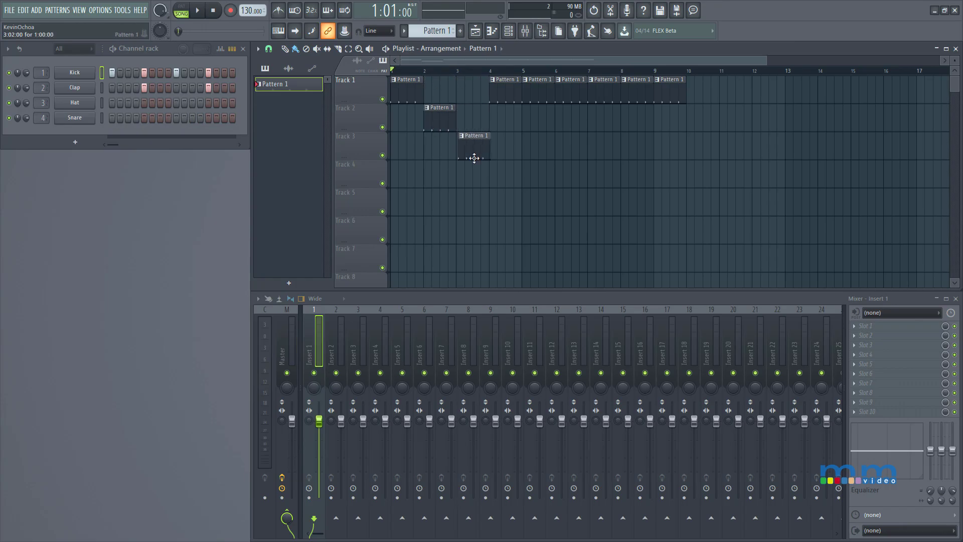
left_click_drag(506, 86, 508, 182)
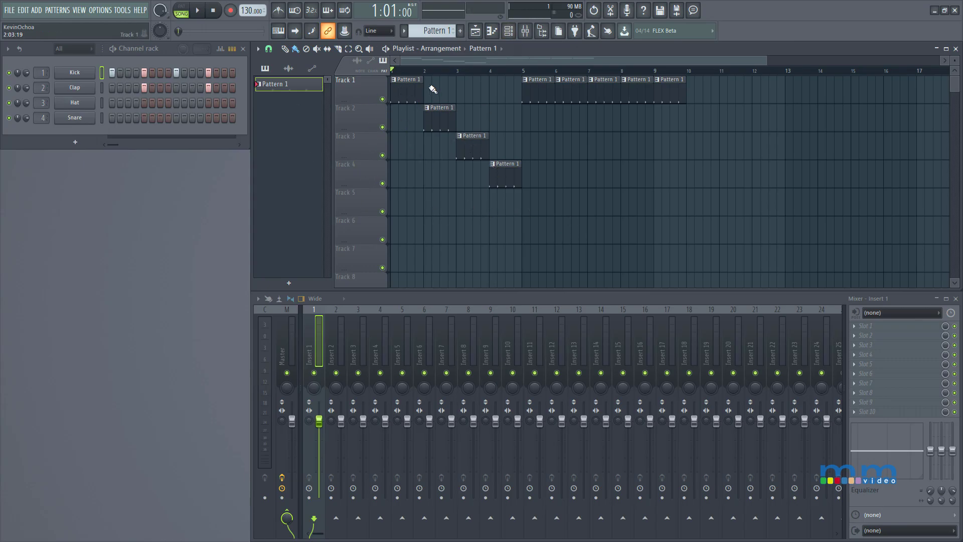
left_click(75, 72)
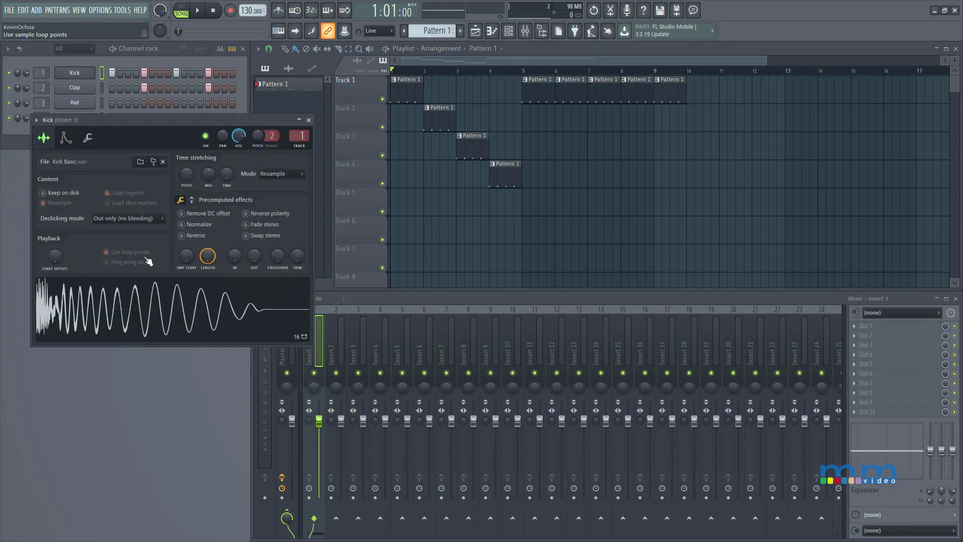
left_click(309, 120)
key("space")
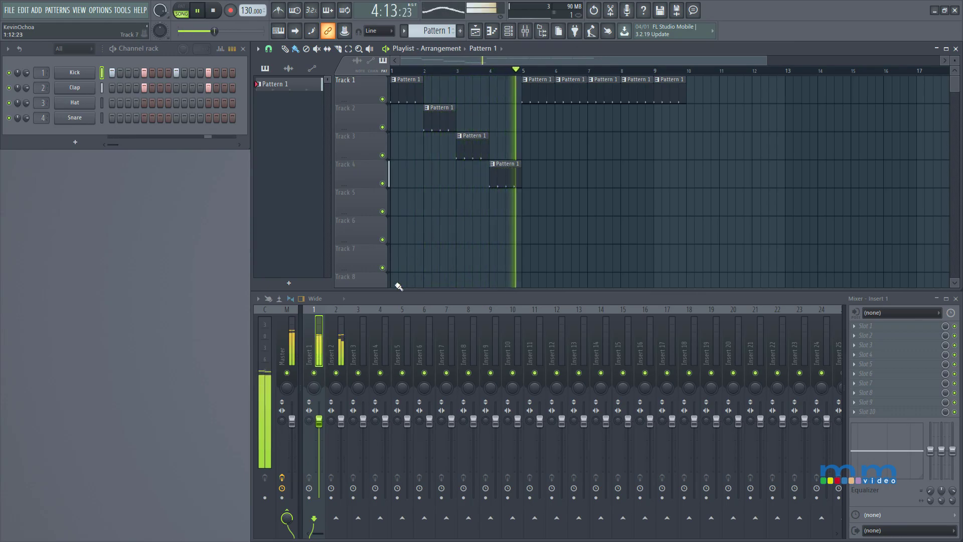
key("space")
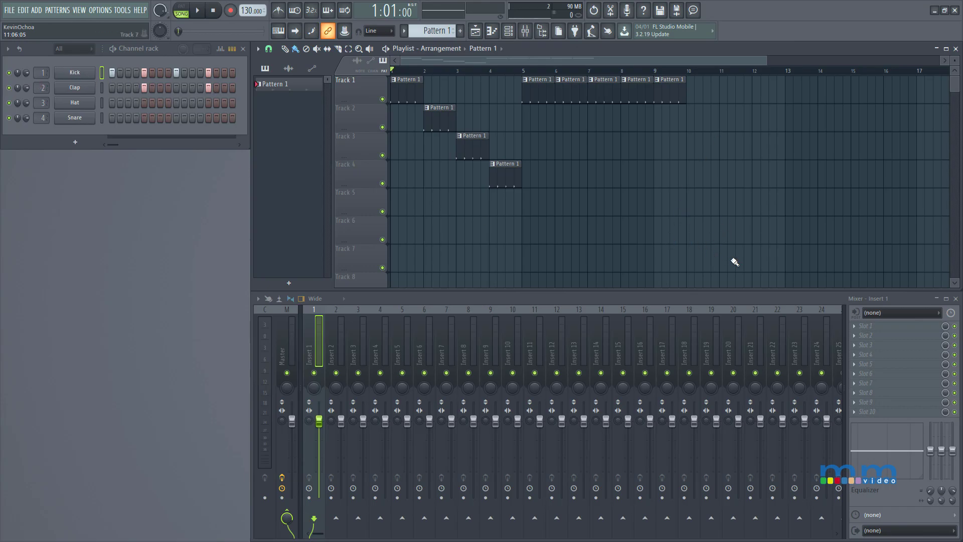
Delete all playlist clips, close Playlist, Mixer and Browser, and centre the Channel rack
left_click_drag(738, 255, 220, 62)
key("Delete")
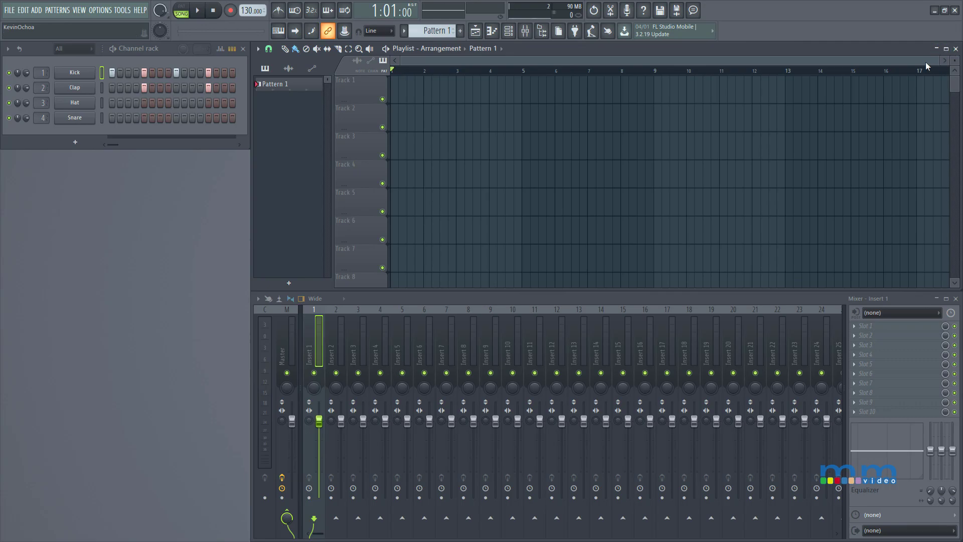
key("F12")
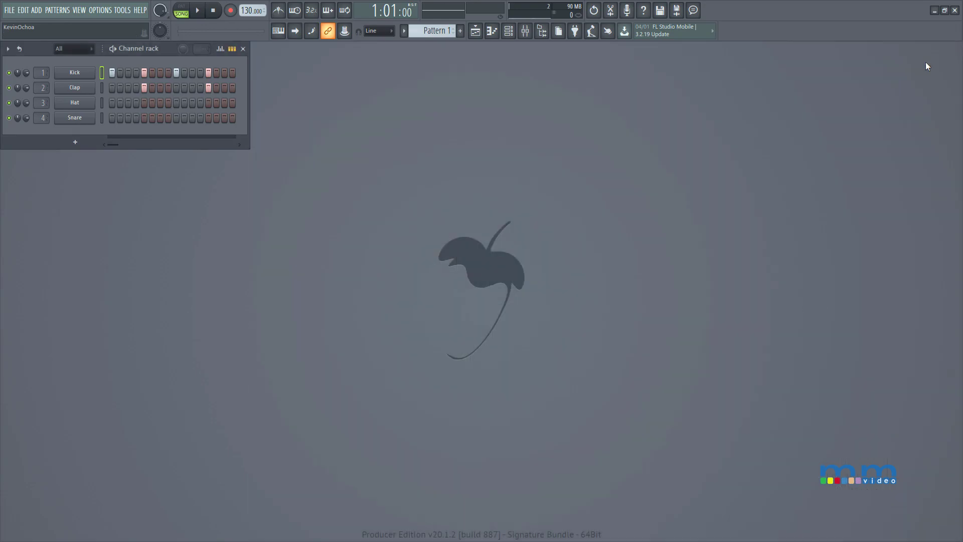
key("F6")
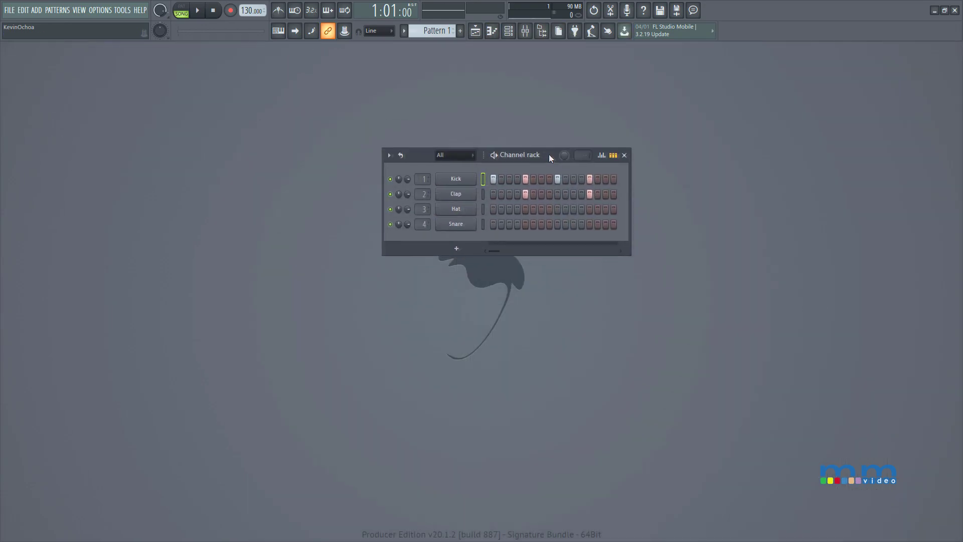
Turn off Kick steps 1 and 13 and Clap steps 5 and 13
left_click(414, 175)
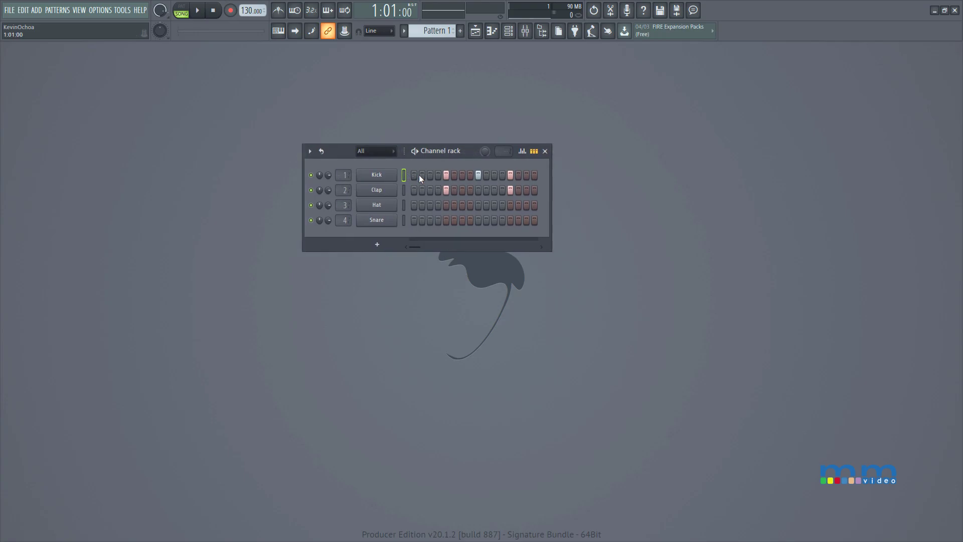
left_click(511, 175)
left_click(511, 190)
left_click(446, 190)
left_click_drag(469, 148, 496, 106)
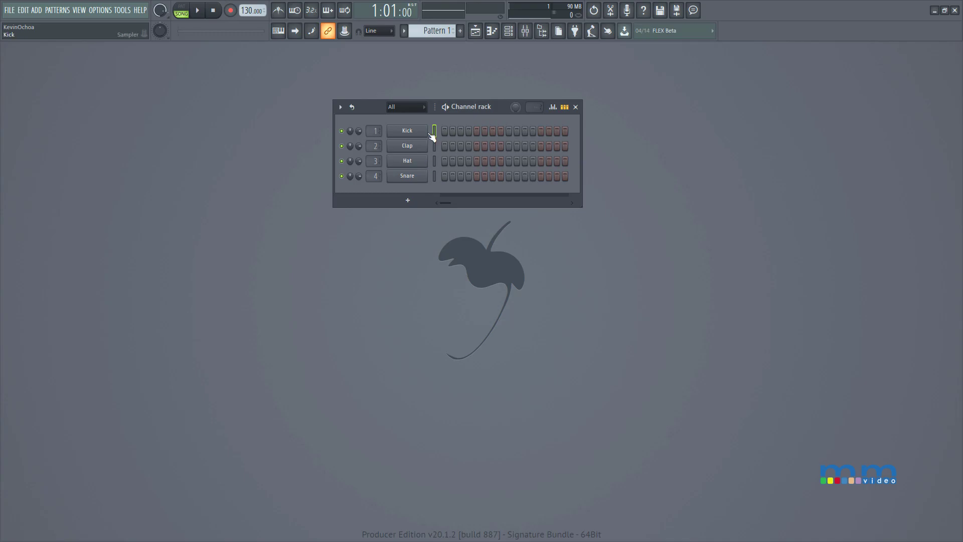
In pattern mode, add Kick hits on steps 5, 9, 13 and Clap on 5 and 13
key("l")
left_click(477, 131)
left_click(508, 131)
key("space")
left_click(541, 131)
left_click(477, 146)
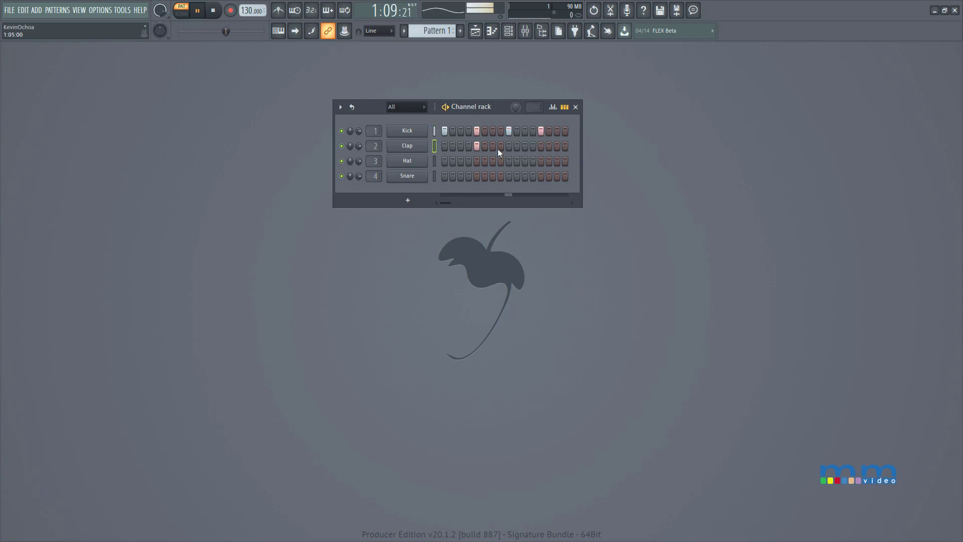
left_click(541, 146)
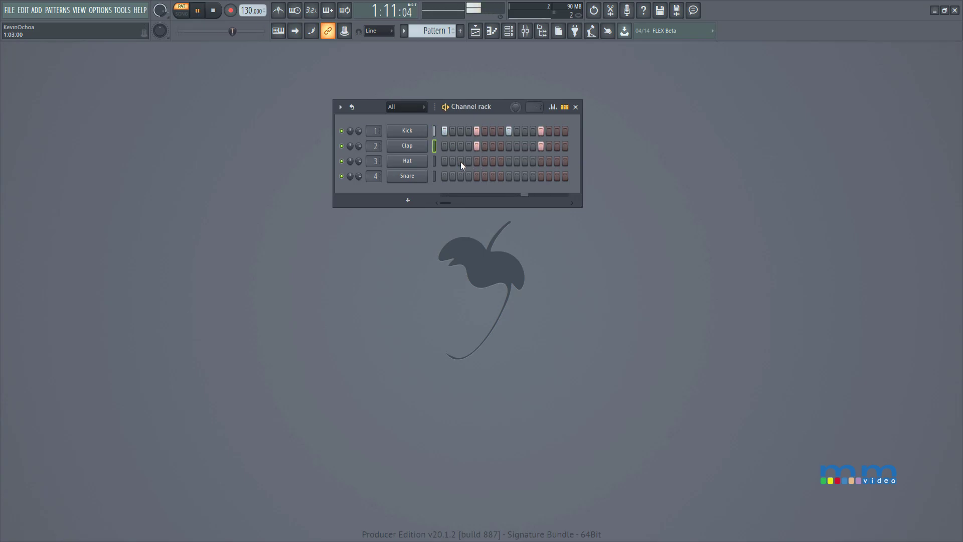
Add Snare on steps 5 and 13, Hats on 3, 7, 11, 15, then switch to Studio One
left_click(477, 176)
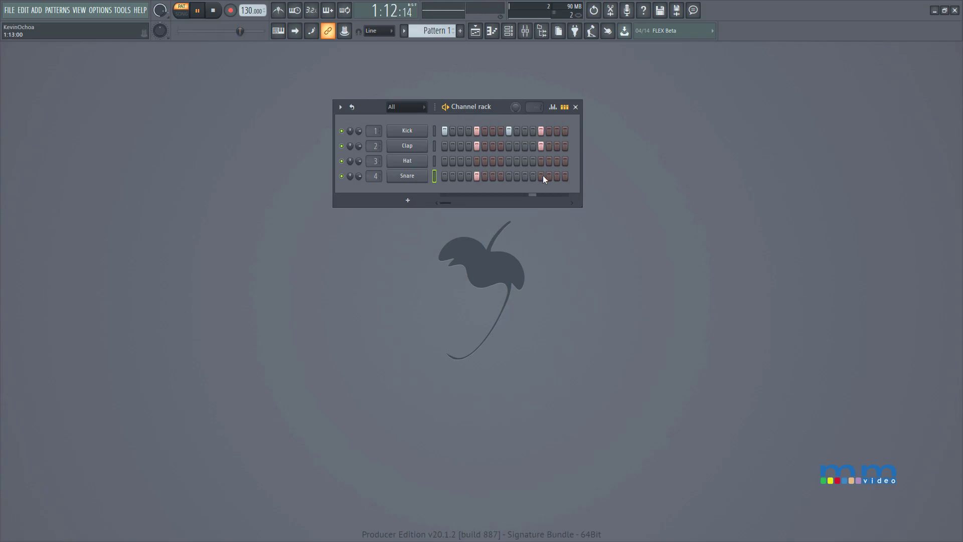
left_click(541, 176)
left_click(460, 161)
left_click(492, 161)
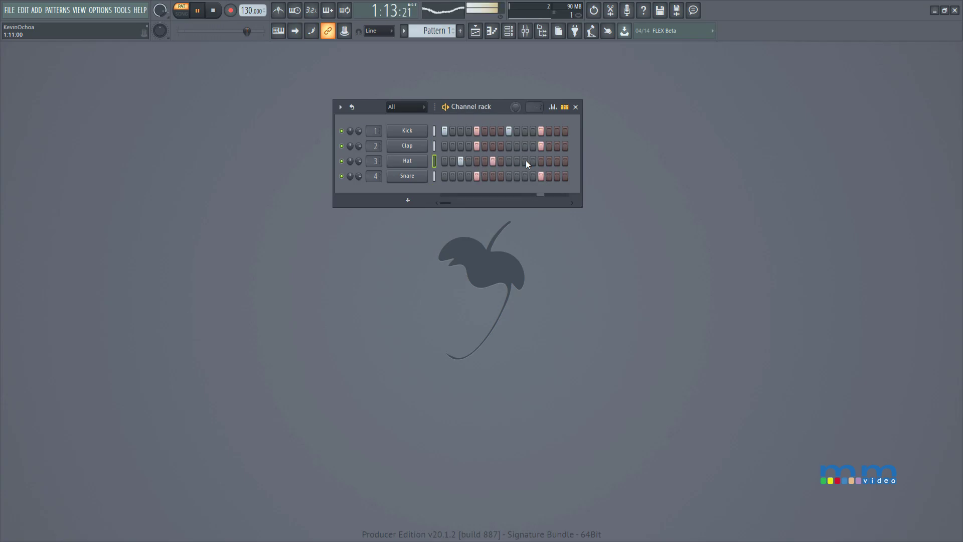
left_click(525, 161)
left_click(557, 160)
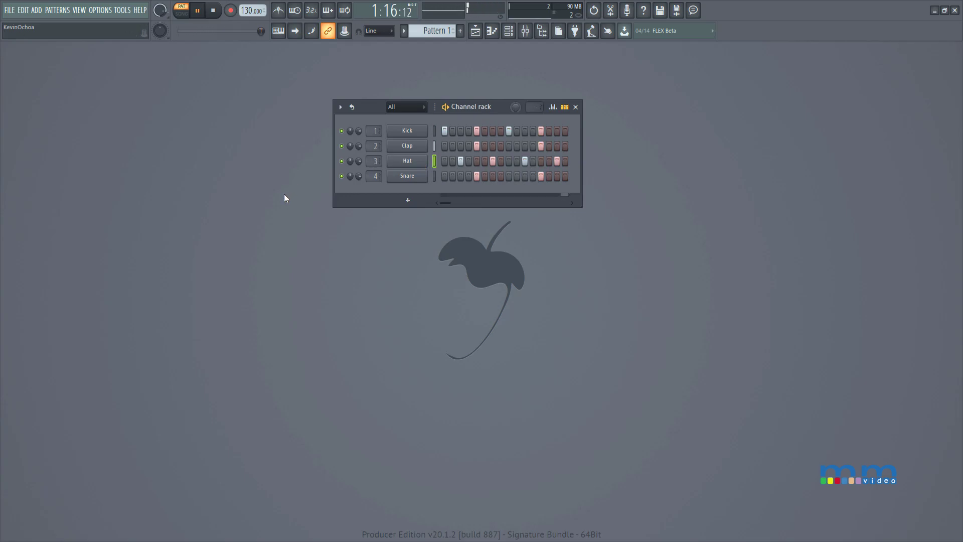
key("space")
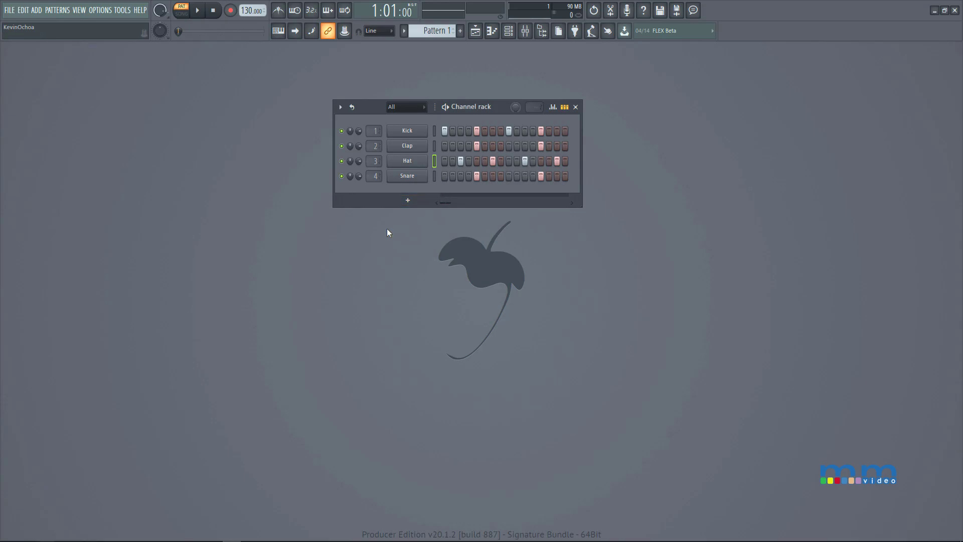
key("super+Tab")
left_click(477, 294)
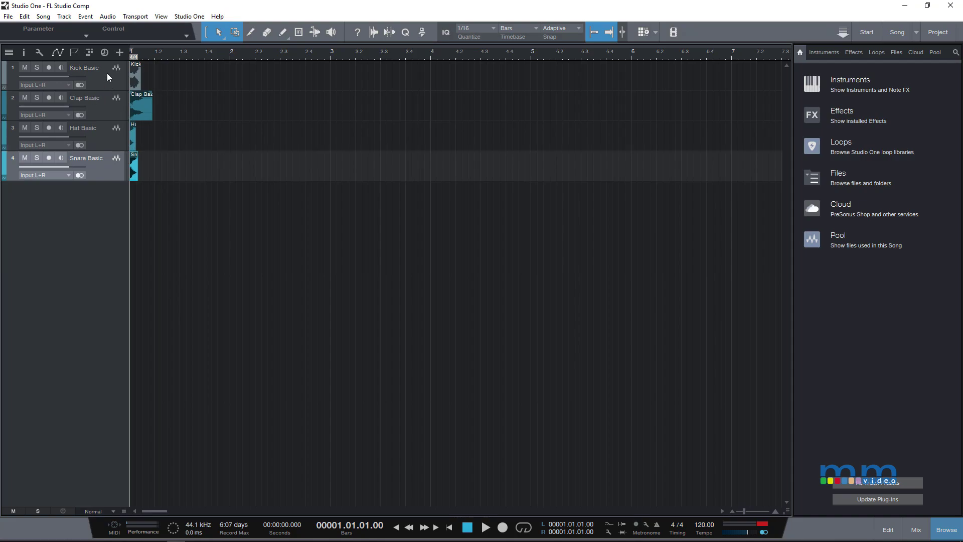
Zoom so bars 1–3 fill the view and play the Kick Basic track soloed
left_click_drag(106, 73, 143, 101)
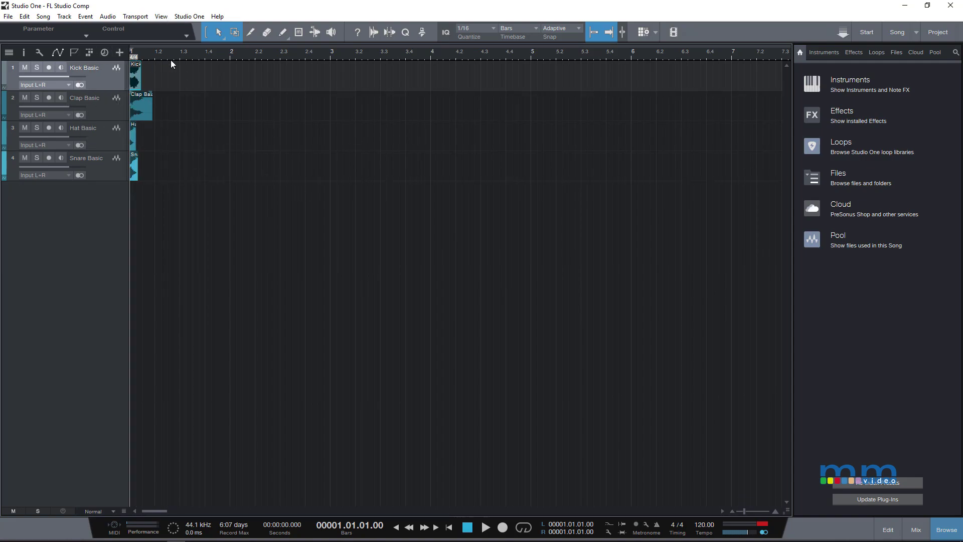
key("alt")
left_click_drag(154, 58, 415, 76)
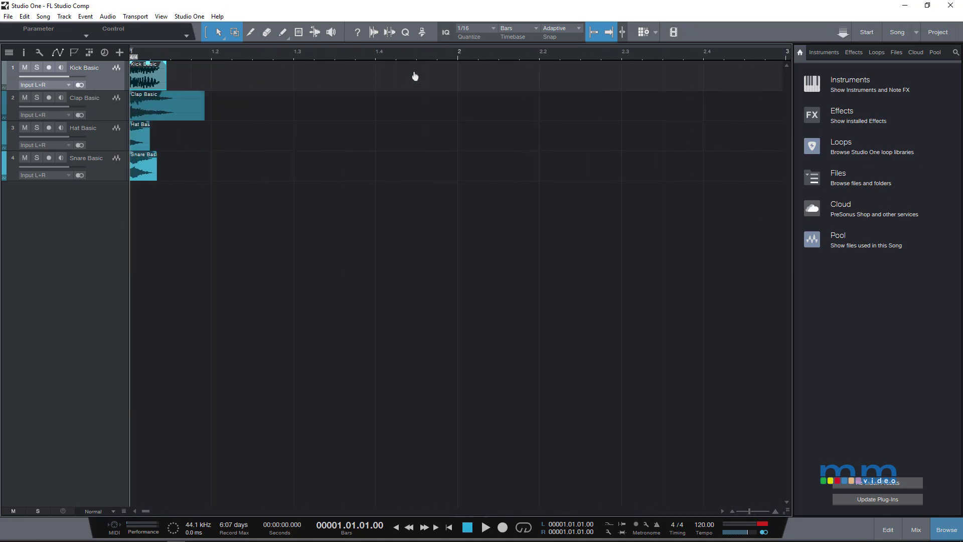
key("space")
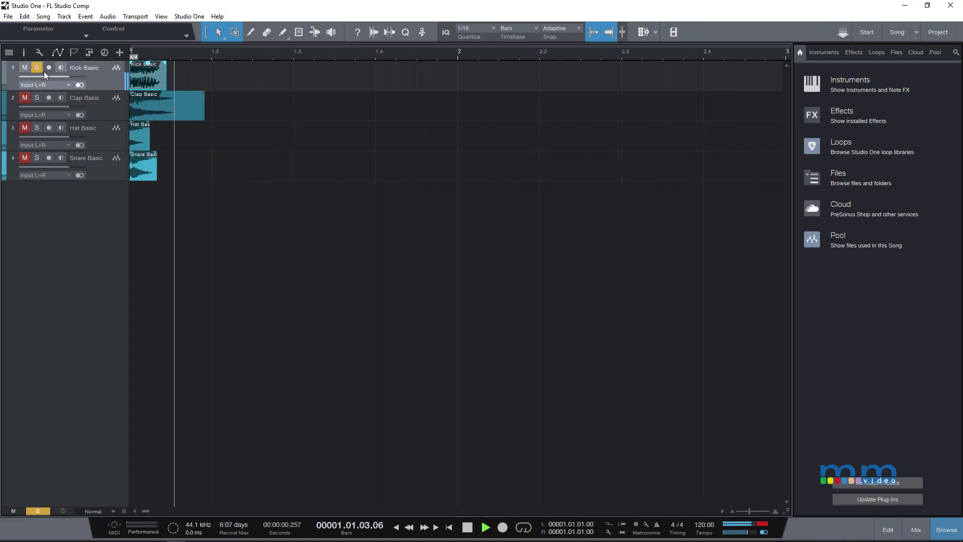
left_click(38, 69)
key("comma")
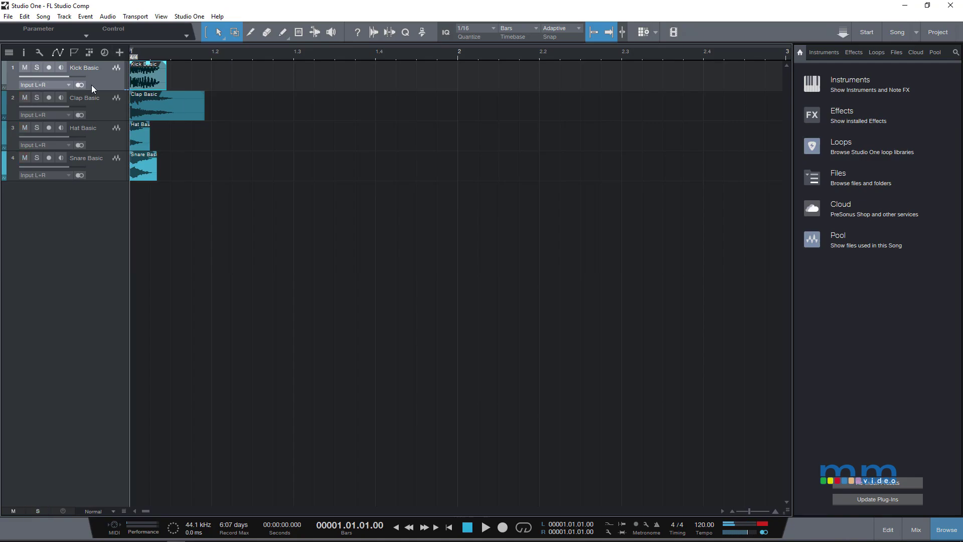
Solo the Clap, Hat and Snare tracks in turn, then loop bars 1–2
left_click(38, 97)
left_click(38, 98)
left_click(36, 128)
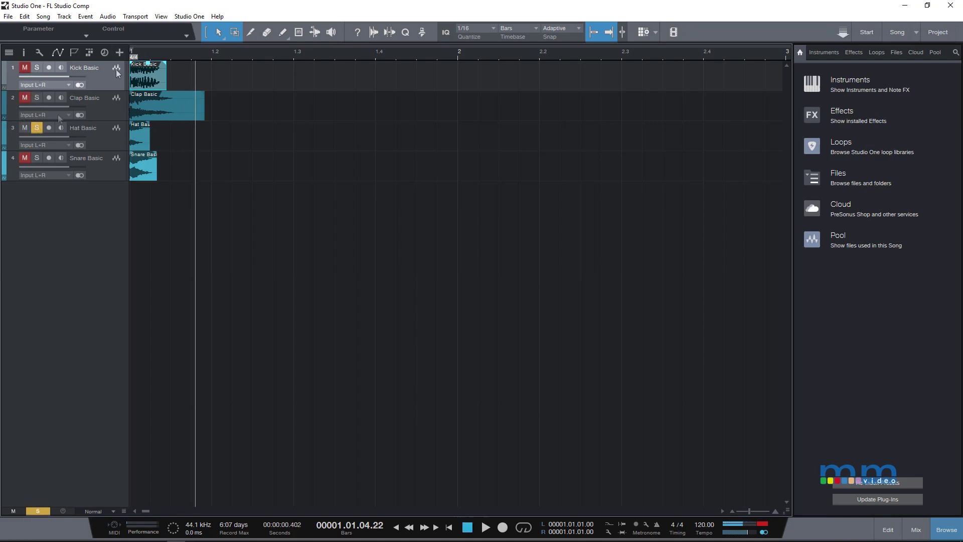
key("comma")
key("space")
left_click(36, 128)
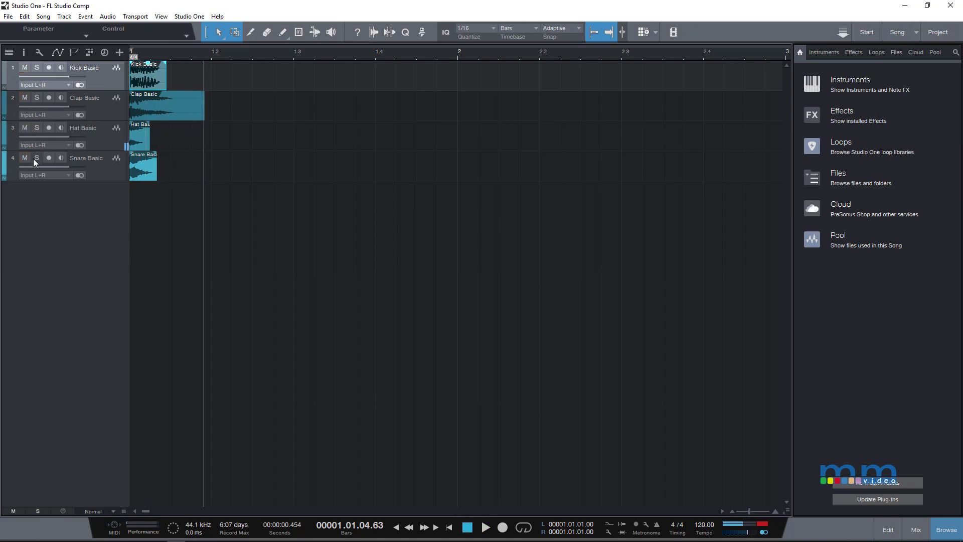
left_click(37, 158)
key("space")
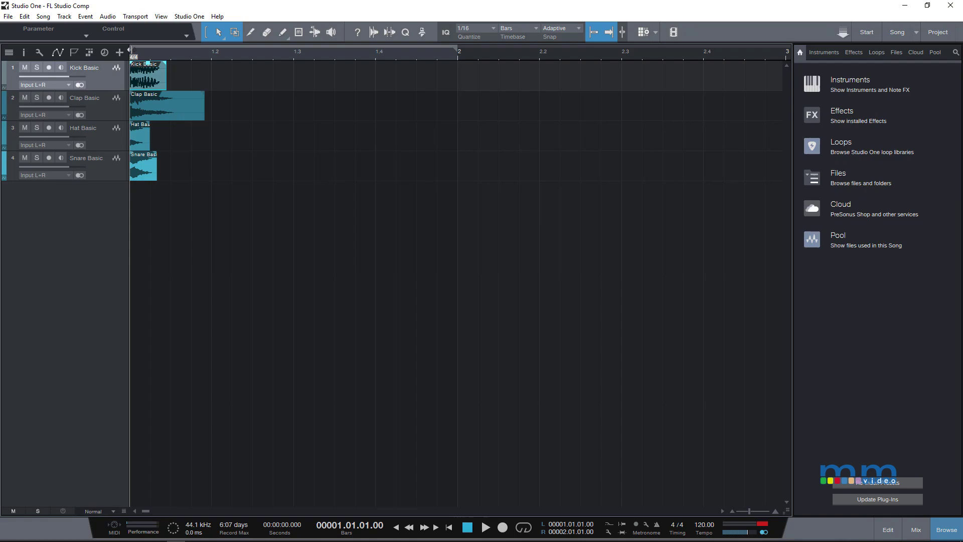
key("slash")
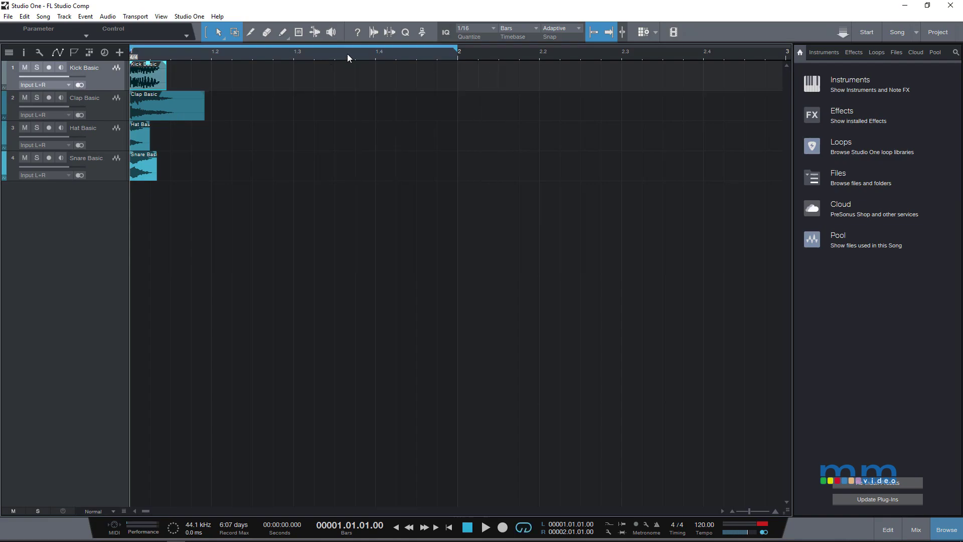
During loop playback, copy the Kick hit later and move the Clap event to beat 1.2
left_click(149, 82)
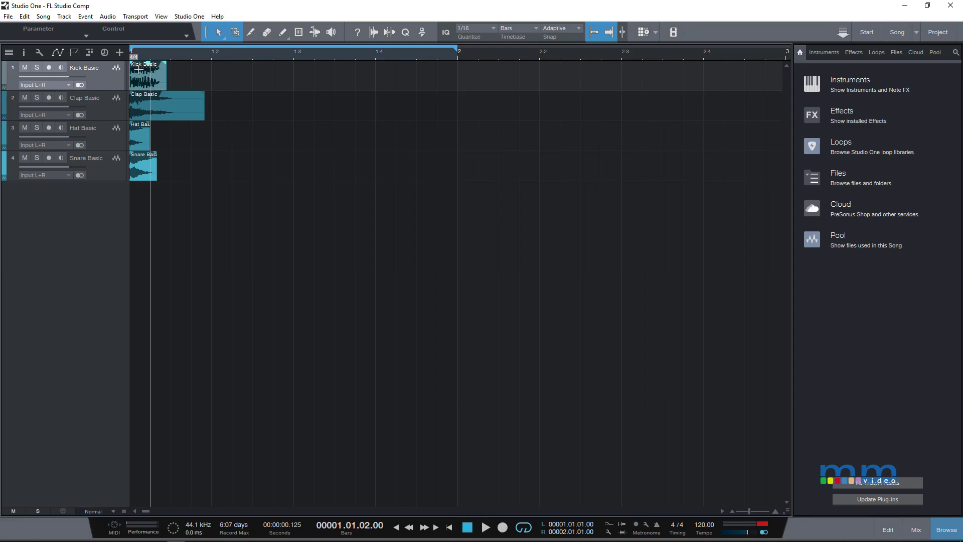
key("space")
left_click_drag(143, 75, 384, 82)
left_click_drag(167, 118, 405, 122)
double_click(231, 113)
Shift the Hat event later and Snare to beat 1.2, close the editor, stop, open Task View
left_click(146, 145)
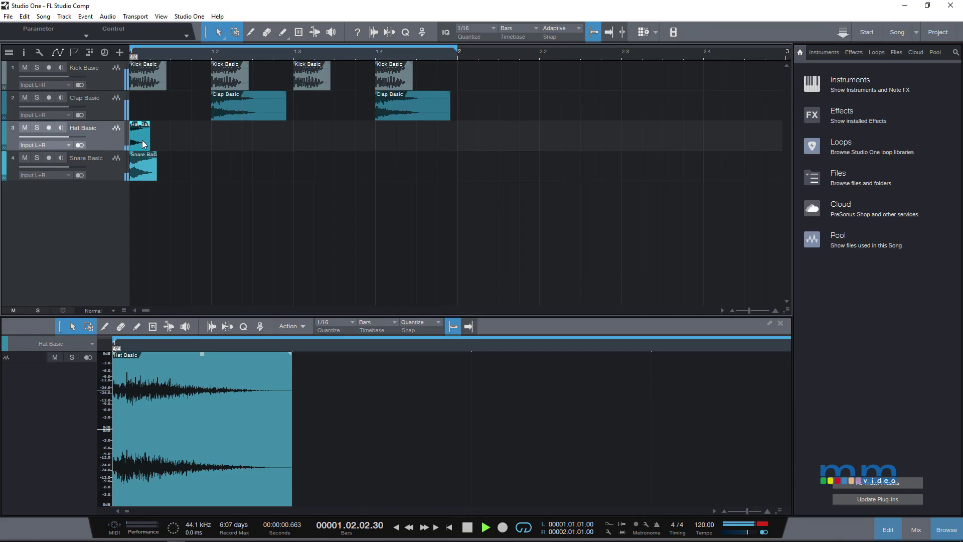
left_click_drag(146, 145, 441, 155)
left_click_drag(144, 166, 383, 182)
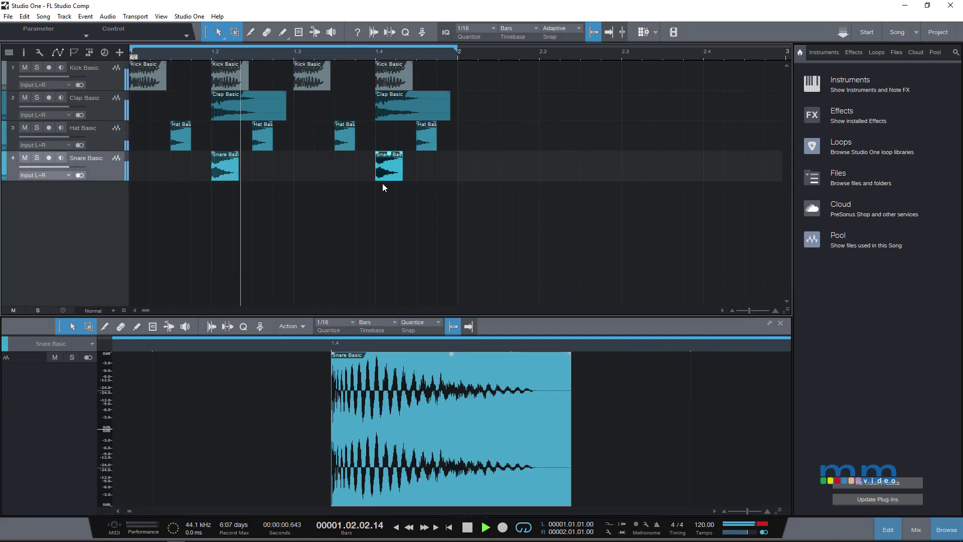
left_click(782, 324)
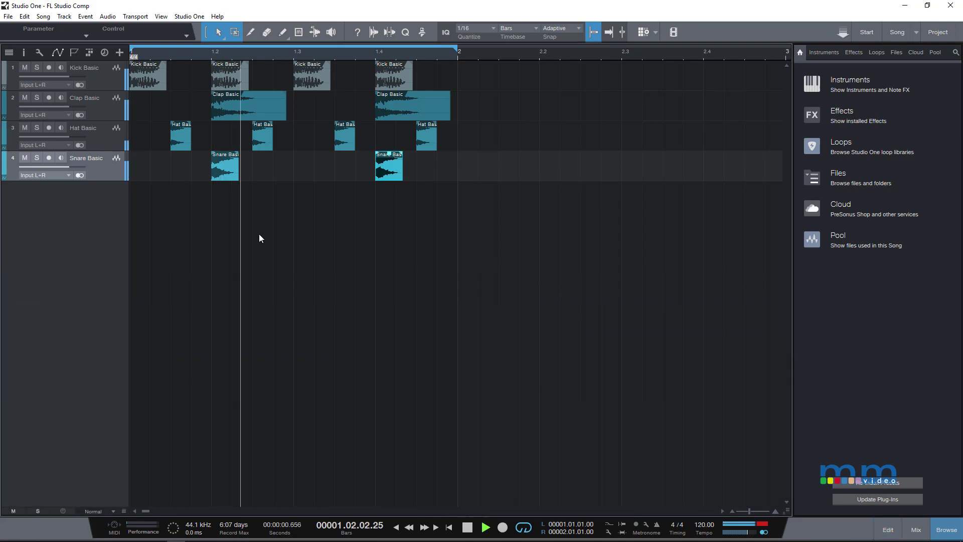
key("space")
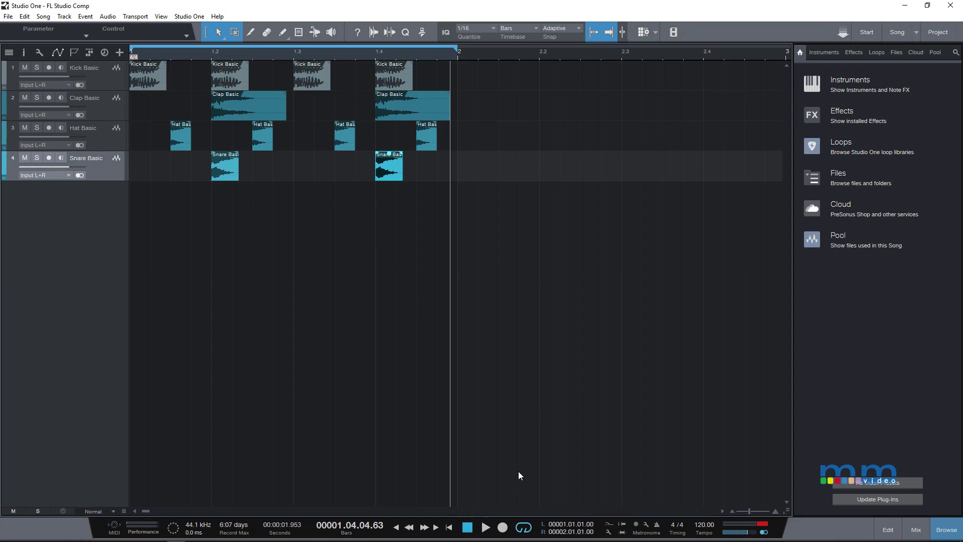
key("super+Tab")
In FL Studio's Browser, go to Packs > Drums > Percussion and preview Ekit Clap 2
left_click(394, 182)
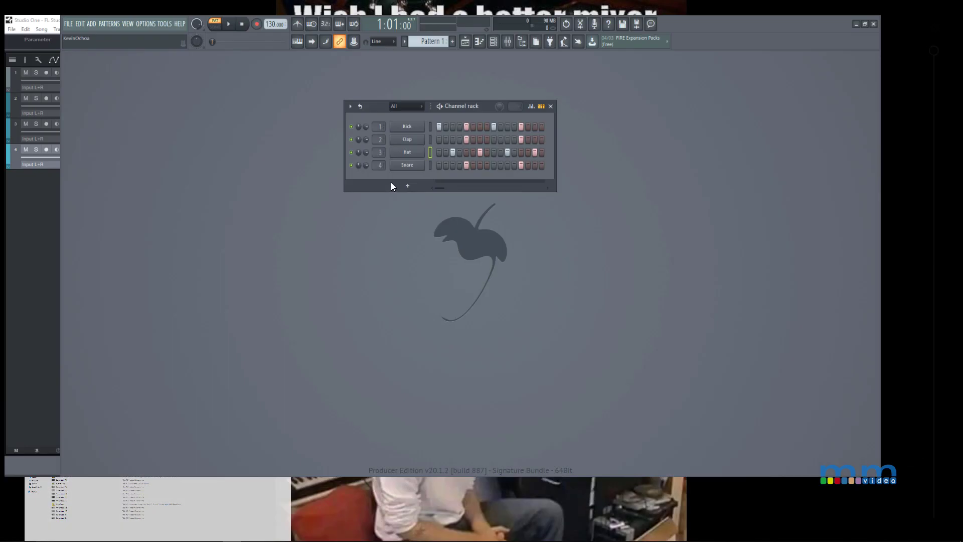
key("alt+F8")
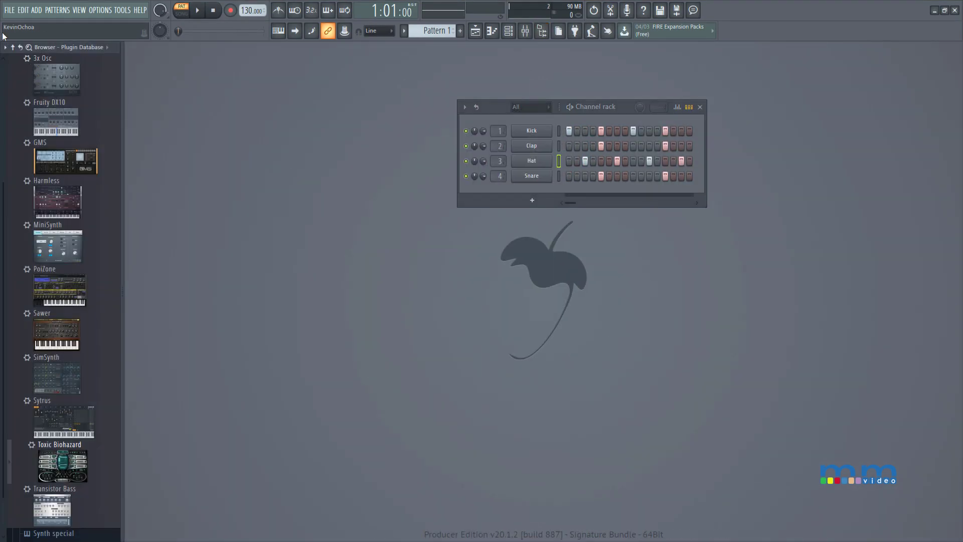
left_click(13, 46)
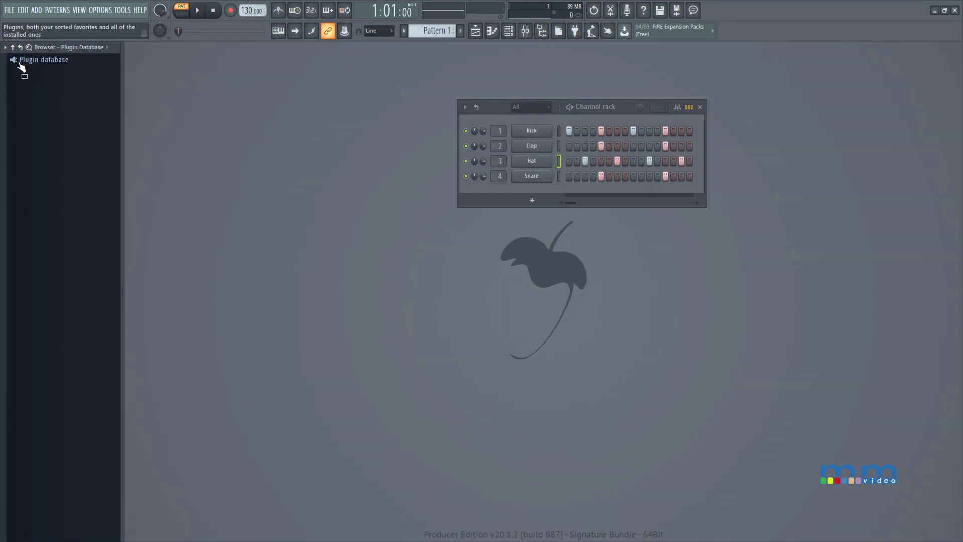
left_click(20, 63)
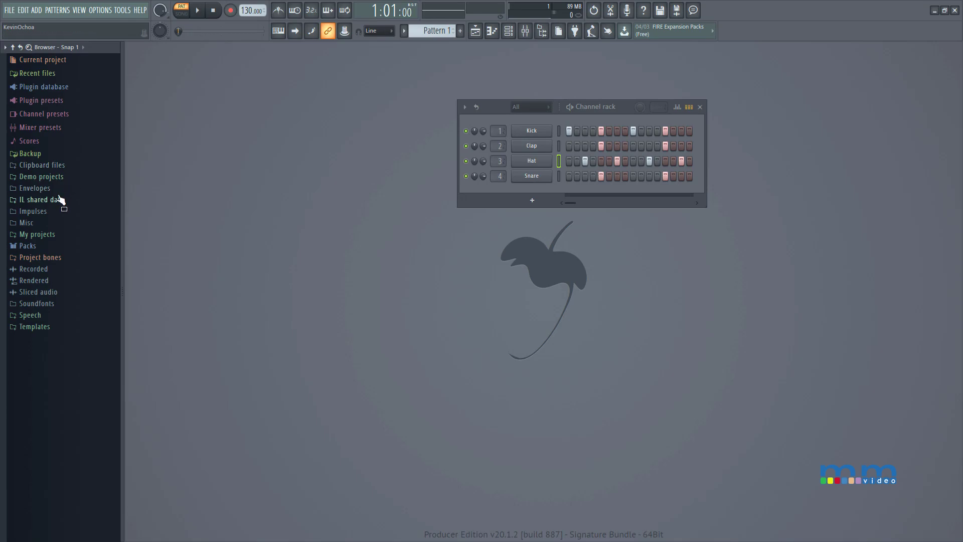
left_click(41, 246)
left_click(46, 256)
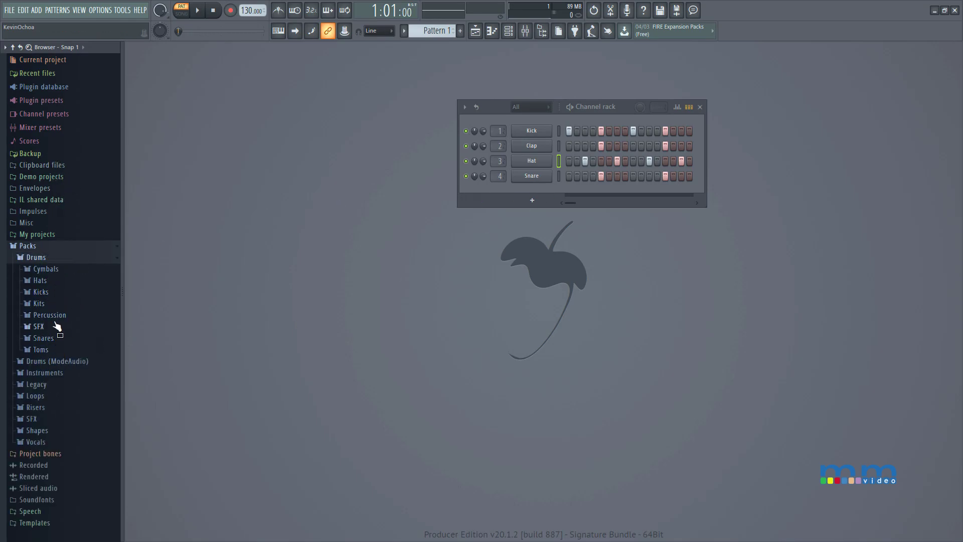
left_click(50, 315)
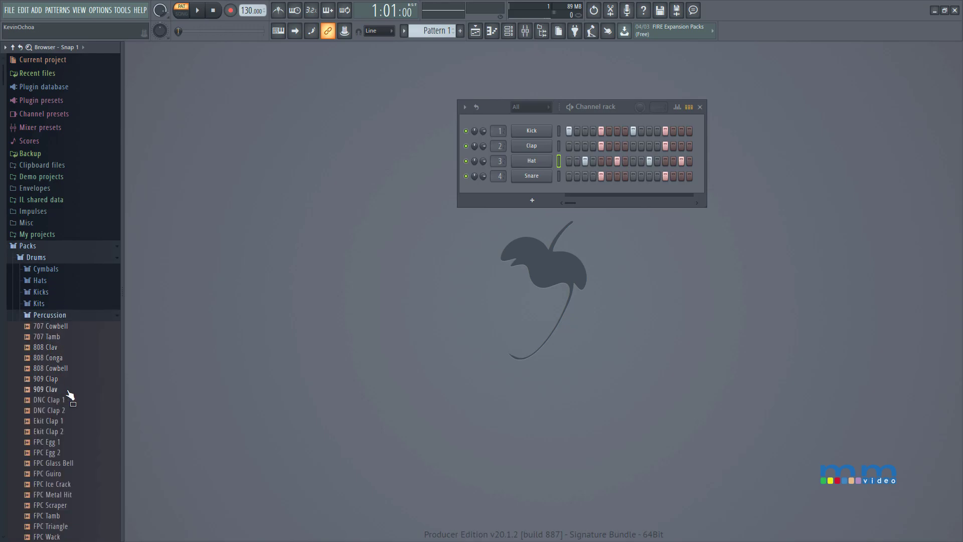
scroll(71, 394, "down", 10)
left_click(69, 178)
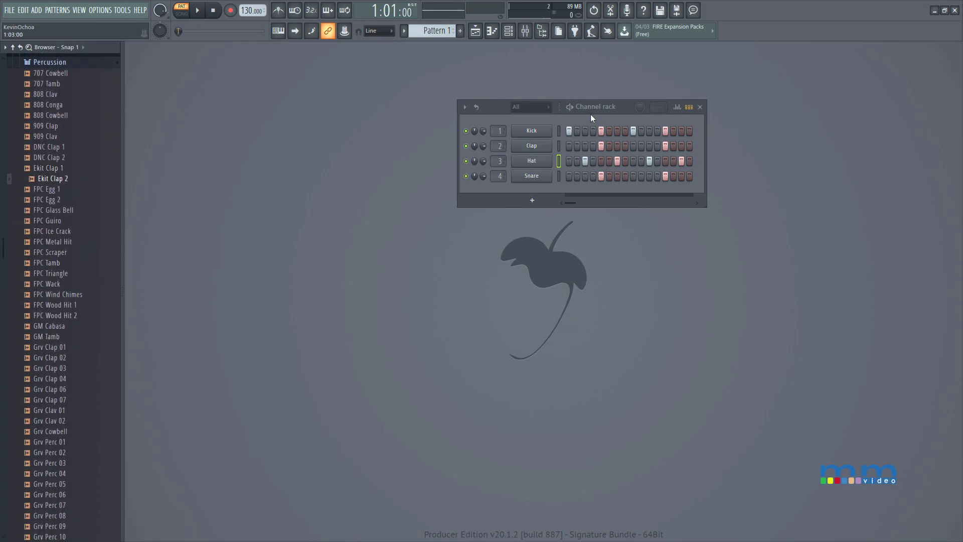
While the pattern plays, load Ekit Clap 2 then DNC Clap 2 onto channel 2
left_click_drag(595, 109, 429, 176)
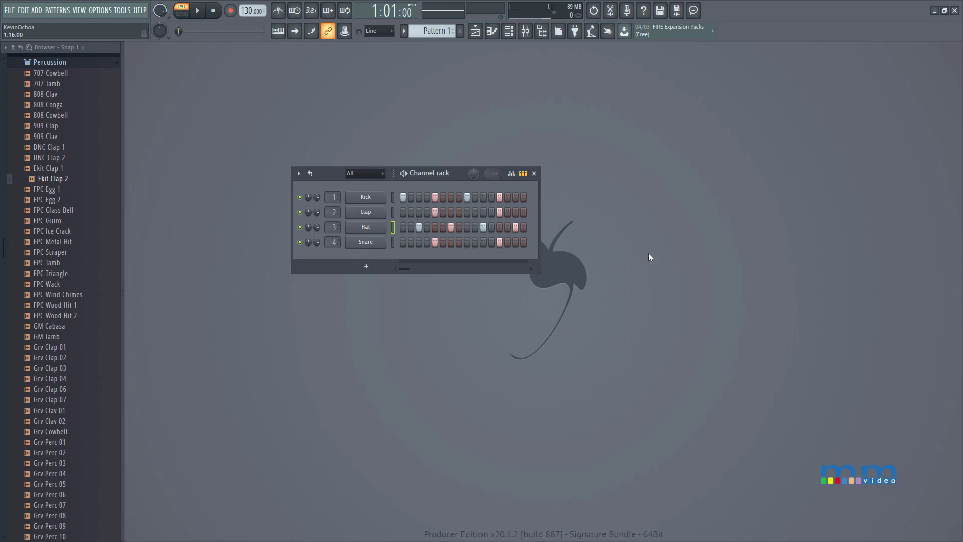
key("space")
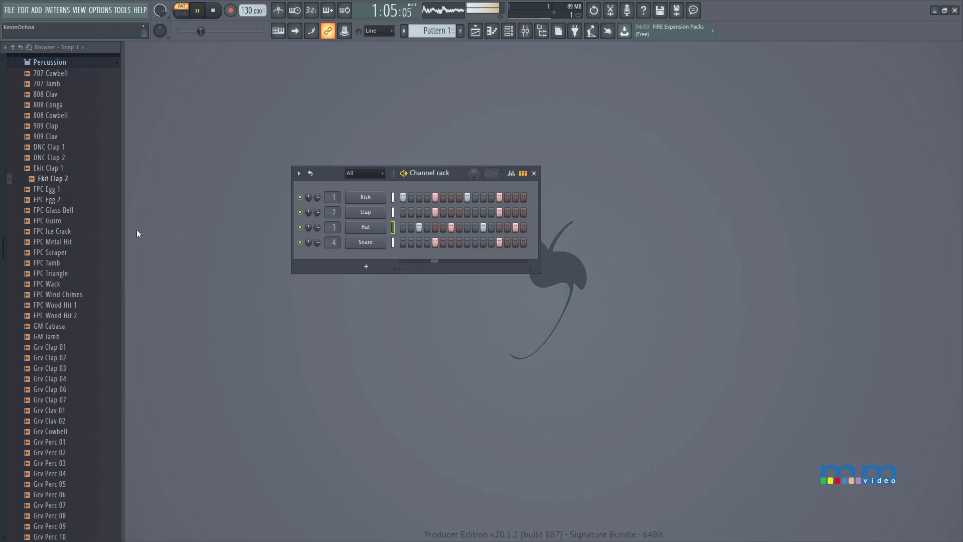
left_click_drag(57, 181, 375, 215)
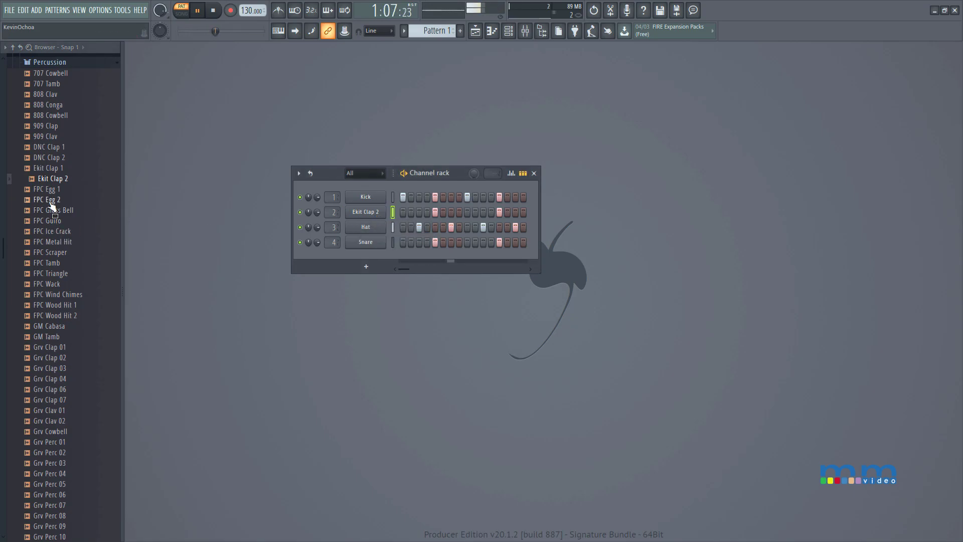
left_click_drag(51, 157, 369, 212)
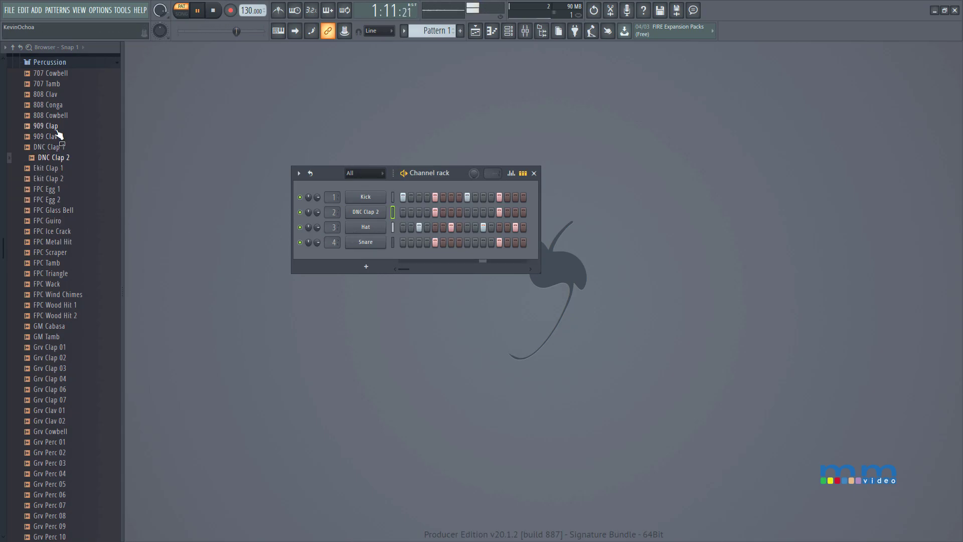
key("space")
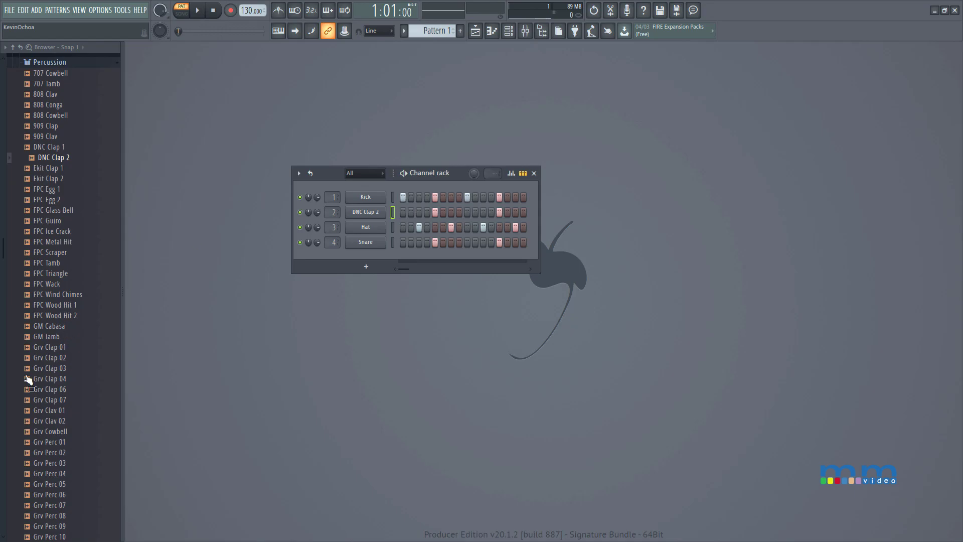
Preview FPC Tamb and load it onto the Hat channel 3
scroll(47, 318, "down", 2)
left_click(54, 199)
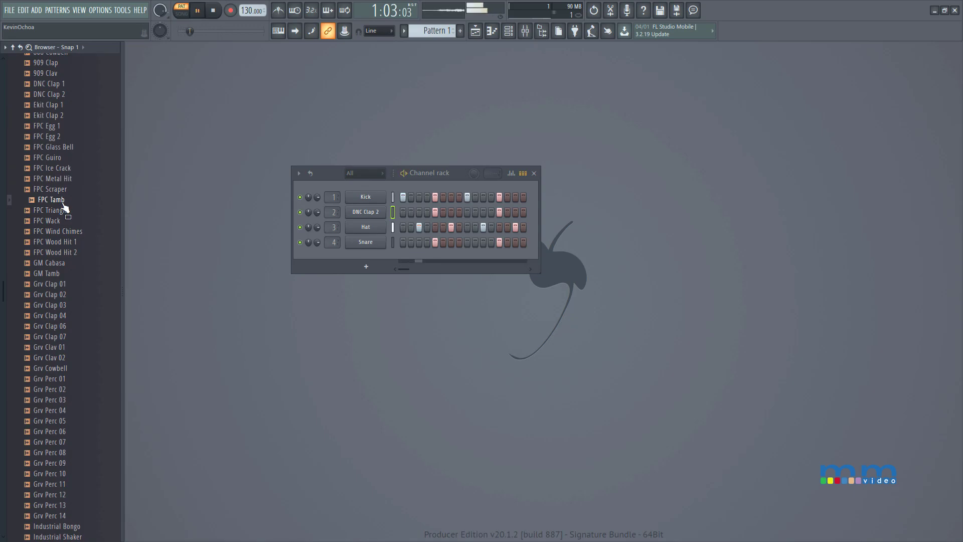
left_click_drag(61, 206, 373, 228)
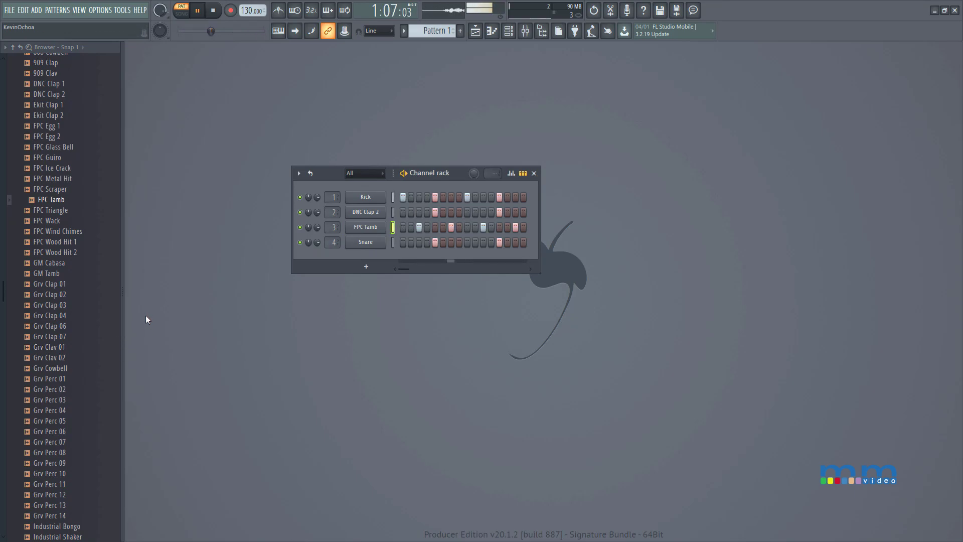
key("space")
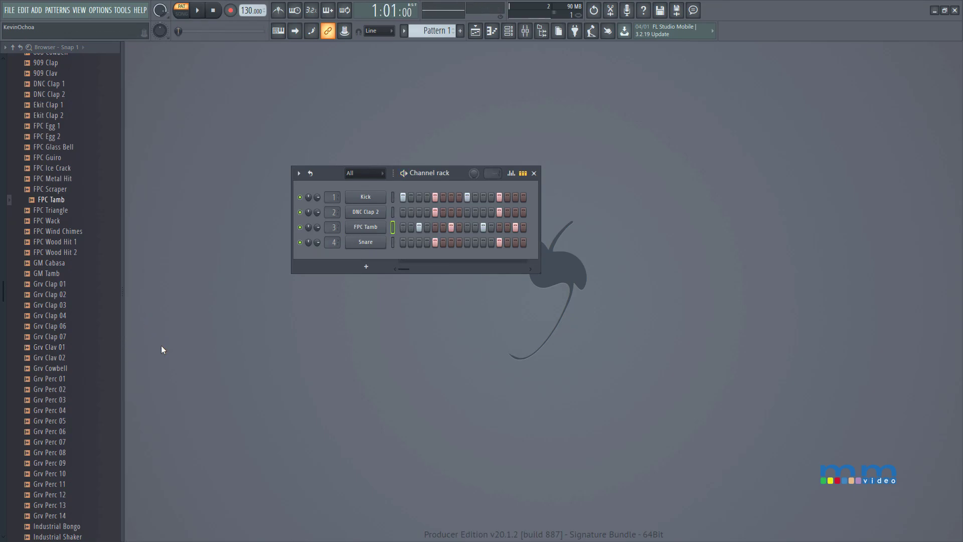
Load Grv Perc 07 onto the Snare channel 4 and collapse the Percussion folder
scroll(87, 425, "down", 2)
scroll(88, 426, "down", 5)
scroll(86, 424, "up", 6)
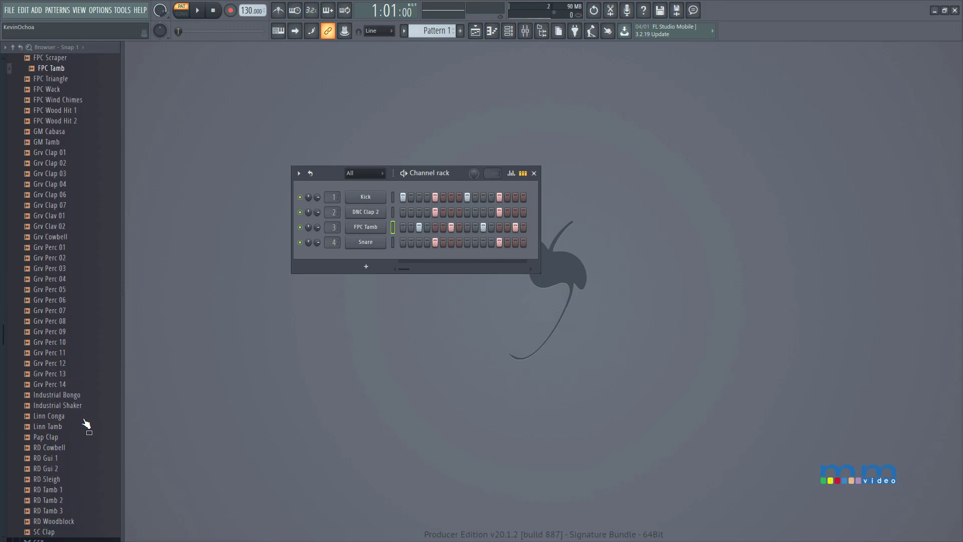
scroll(93, 370, "up", 8)
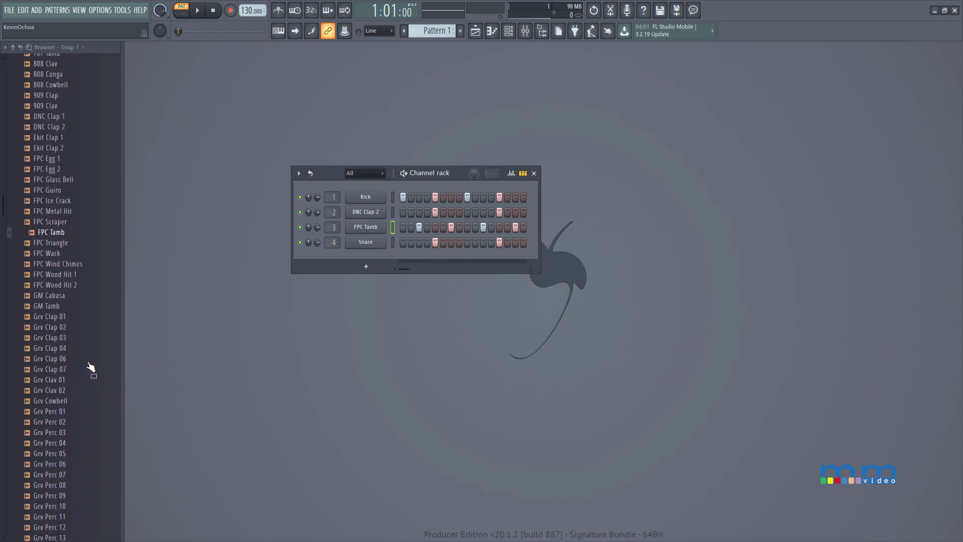
scroll(117, 420, "down", 4)
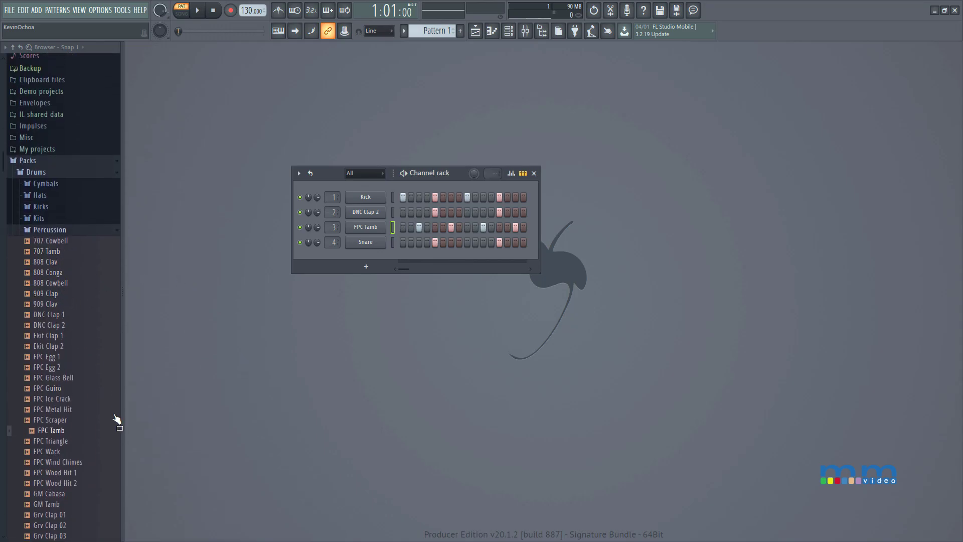
scroll(91, 426, "down", 6)
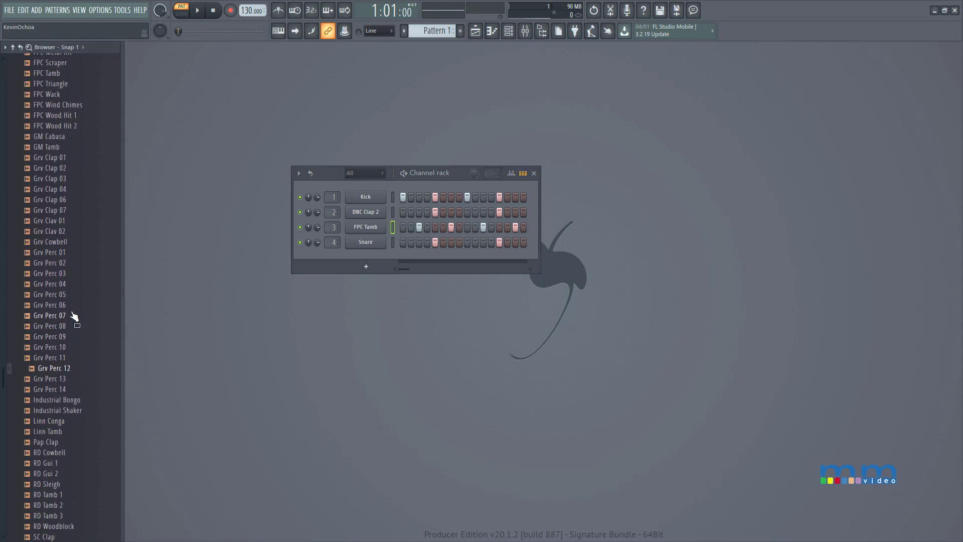
left_click(65, 380)
left_click(70, 381)
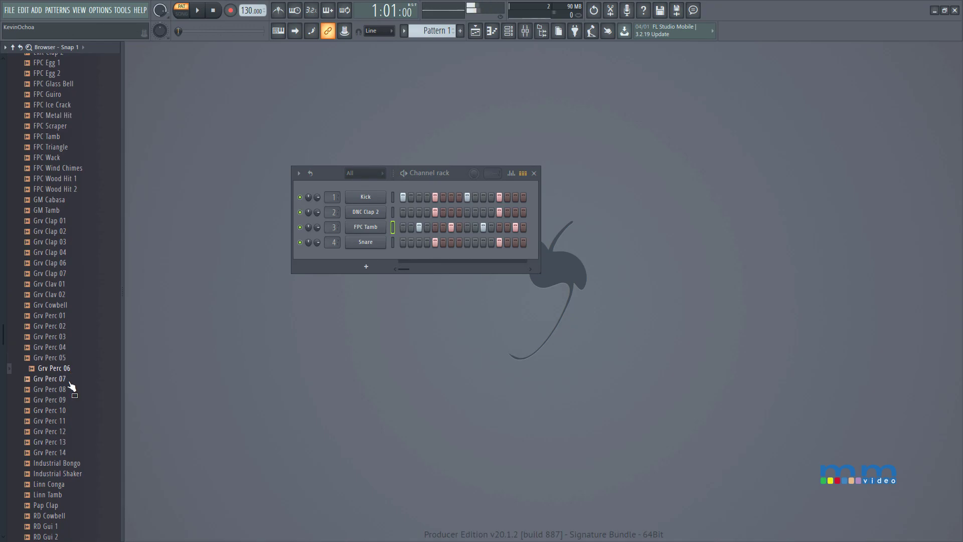
key("space")
left_click_drag(74, 380, 365, 242)
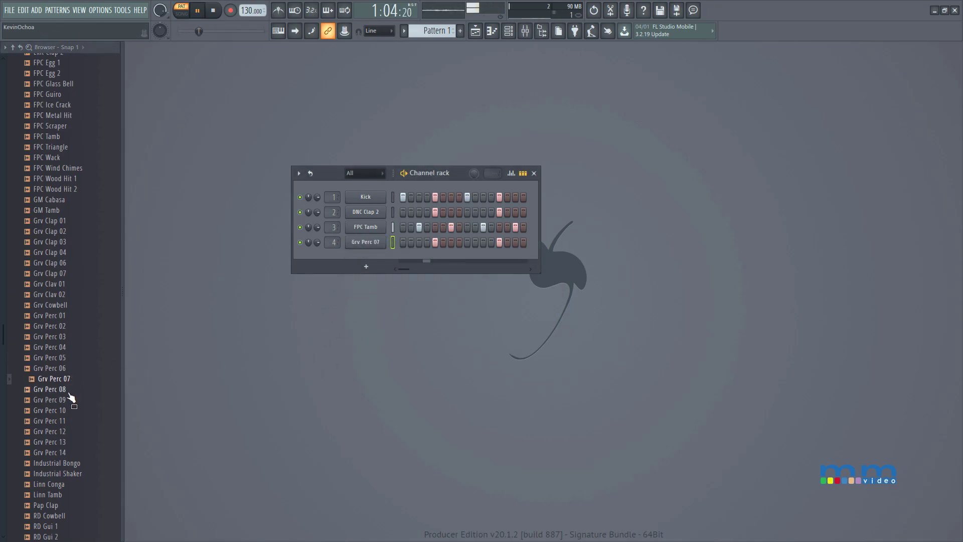
scroll(69, 394, "down", 6)
scroll(69, 400, "up", 15)
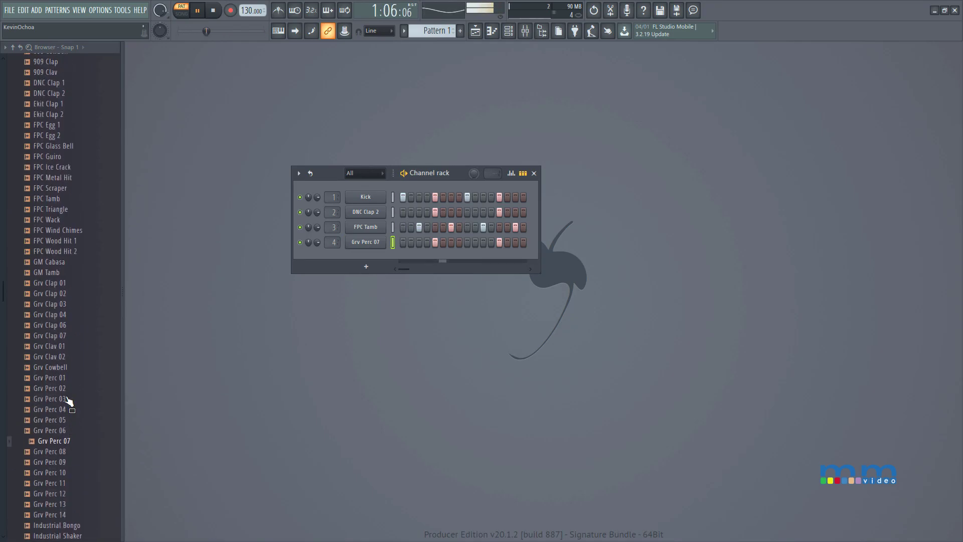
left_click(40, 257)
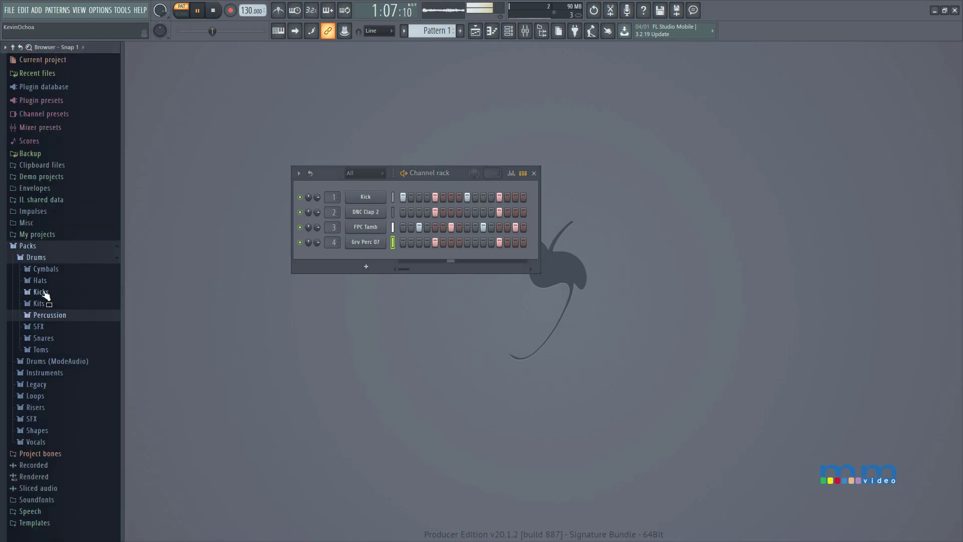
Replace the first channel's kick with the 909 Kick sample from the Kicks folder
left_click(41, 292)
left_click(50, 325)
left_click_drag(50, 334, 359, 201)
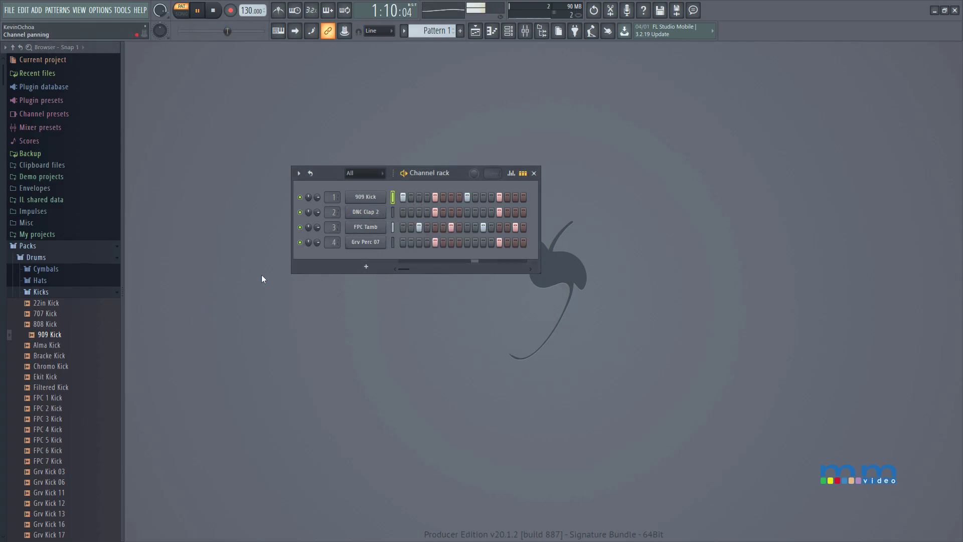
scroll(75, 415, "down", 4)
scroll(61, 390, "down", 10)
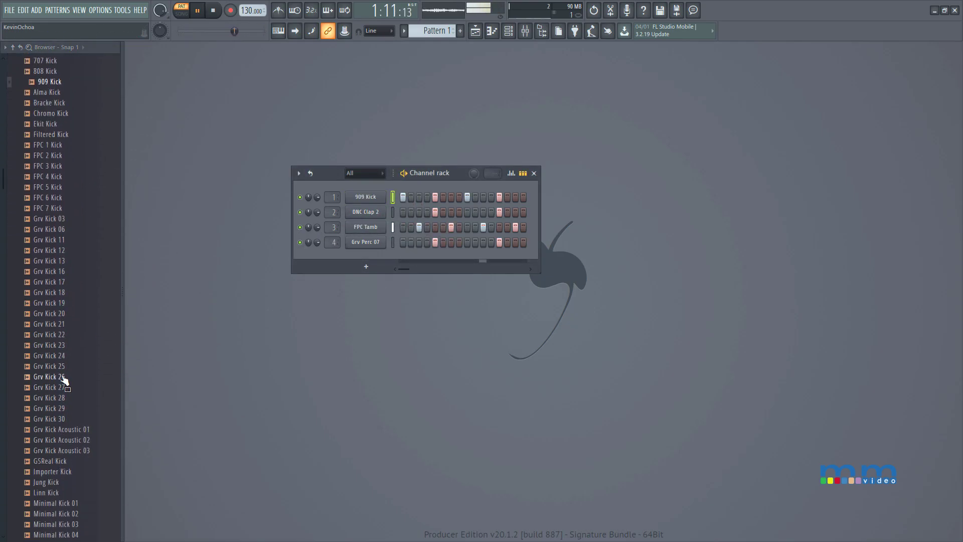
scroll(71, 408, "down", 12)
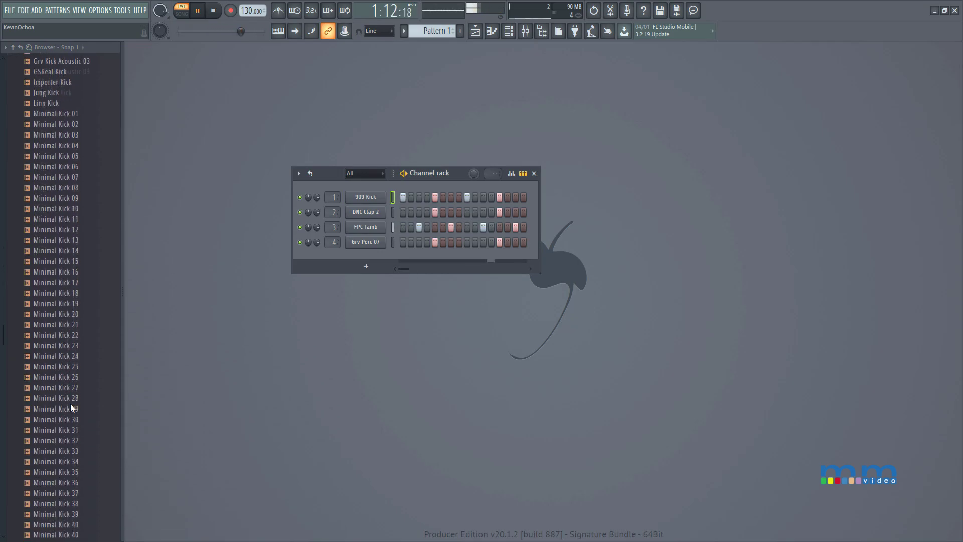
scroll(66, 386, "up", 10)
scroll(70, 351, "up", 12)
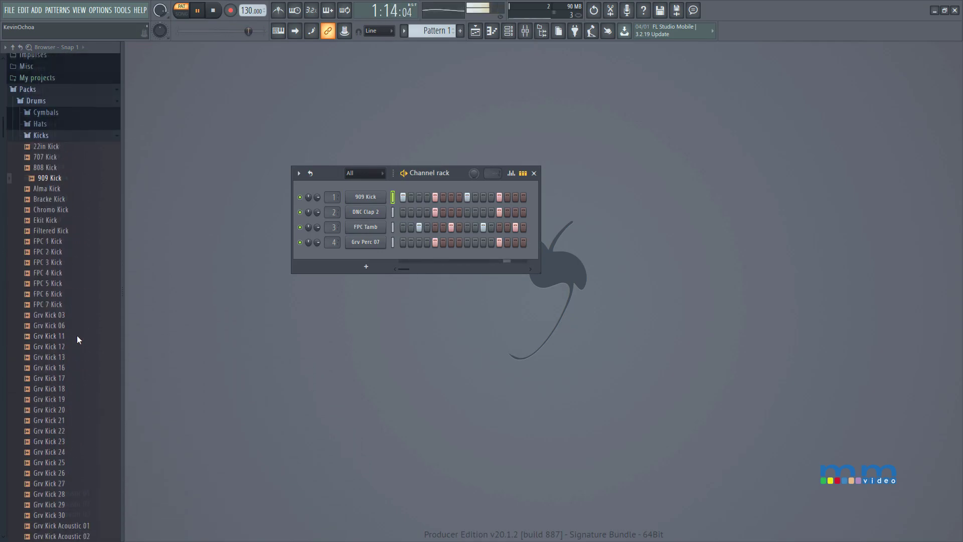
Audition hi-hats and load Bracke OH onto channel 3, then stop playback
left_click(40, 170)
left_click(40, 280)
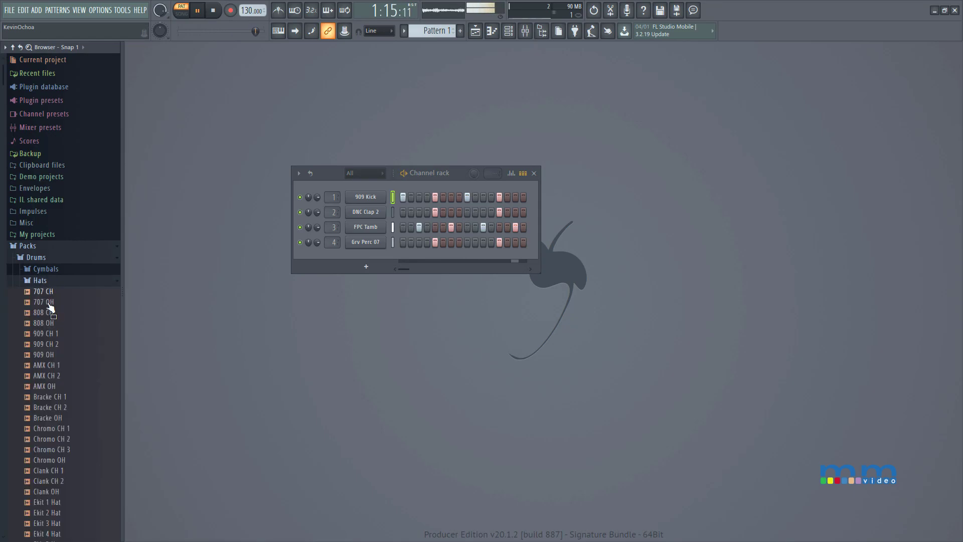
left_click(47, 312)
left_click_drag(48, 312, 367, 231)
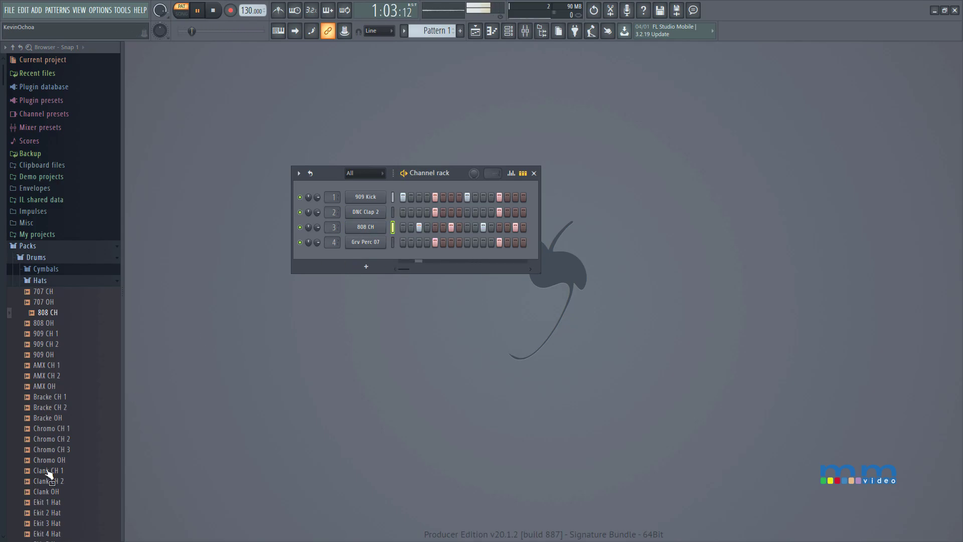
left_click(50, 367)
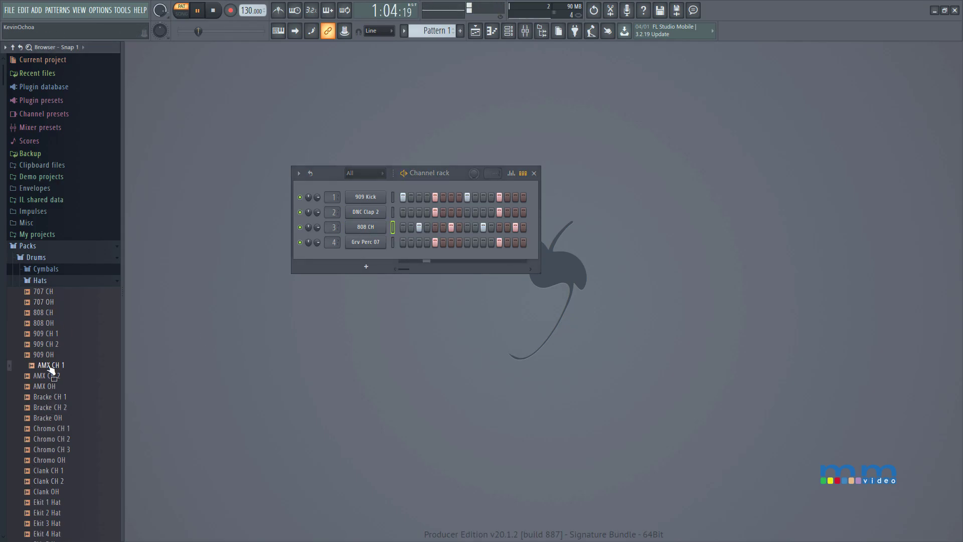
left_click(56, 420)
left_click_drag(56, 426, 353, 225)
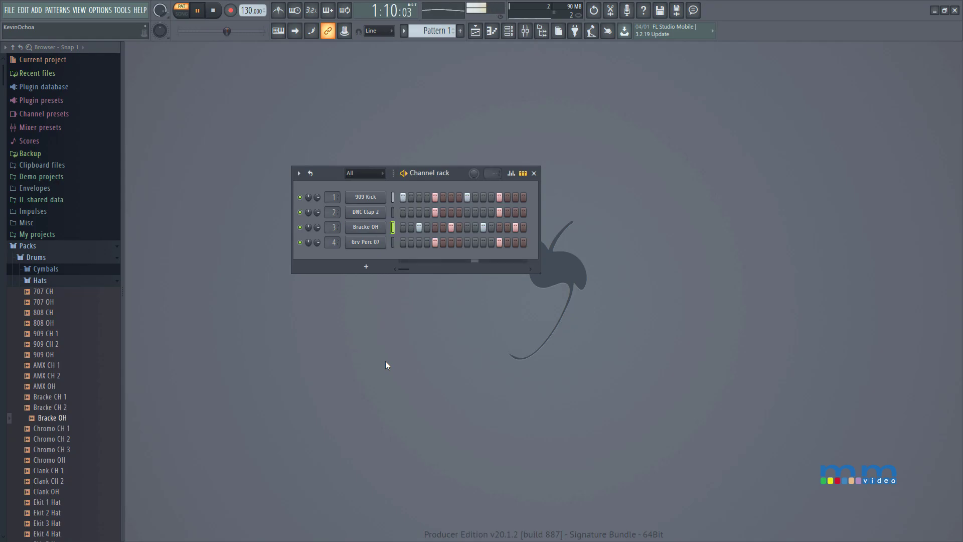
key("space")
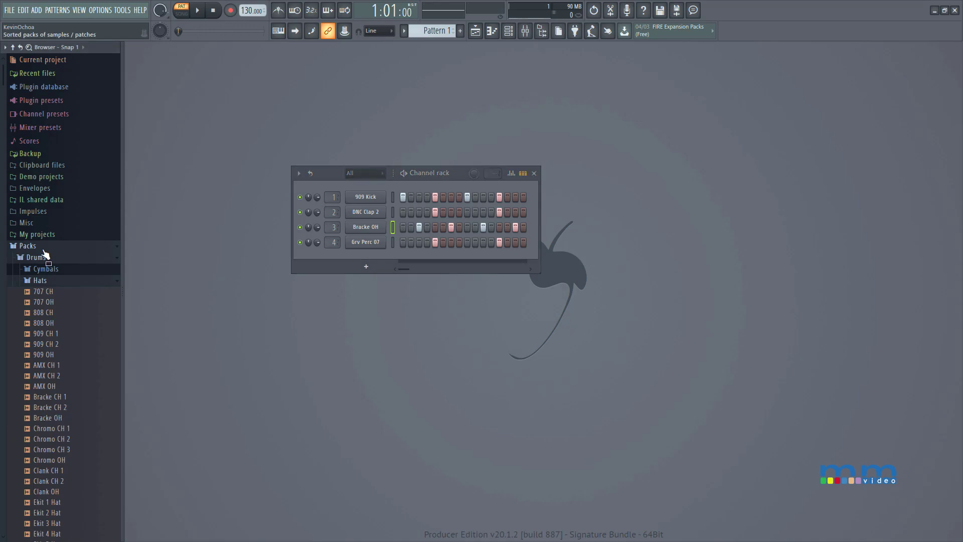
left_click(43, 250)
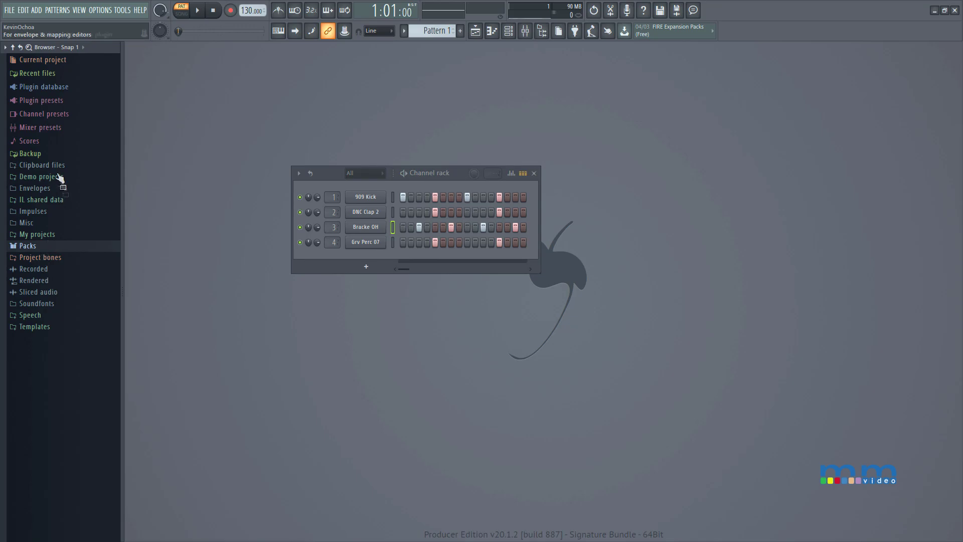
left_click(44, 87)
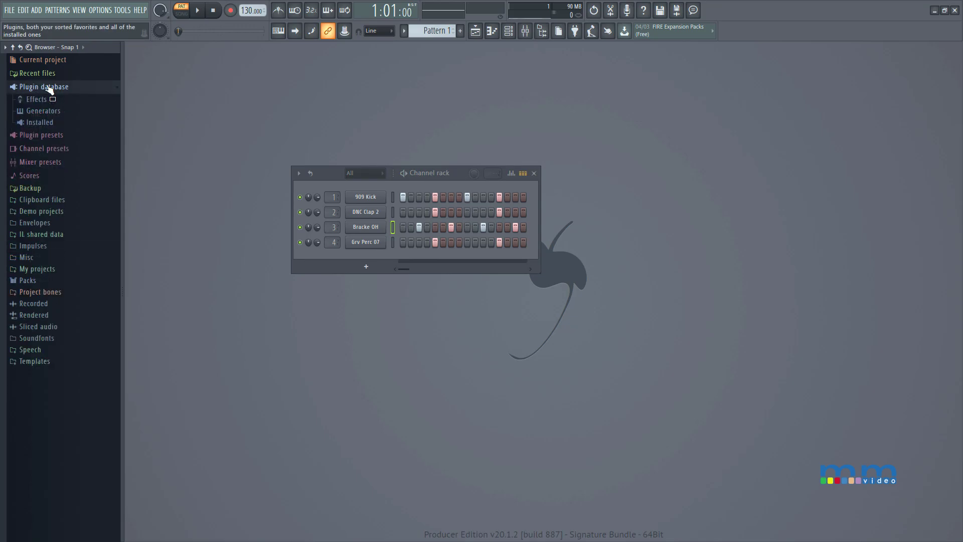
Drag Toxic Biohazard from Generators > Synth classic into the rack, test a note, close its window
left_click(43, 111)
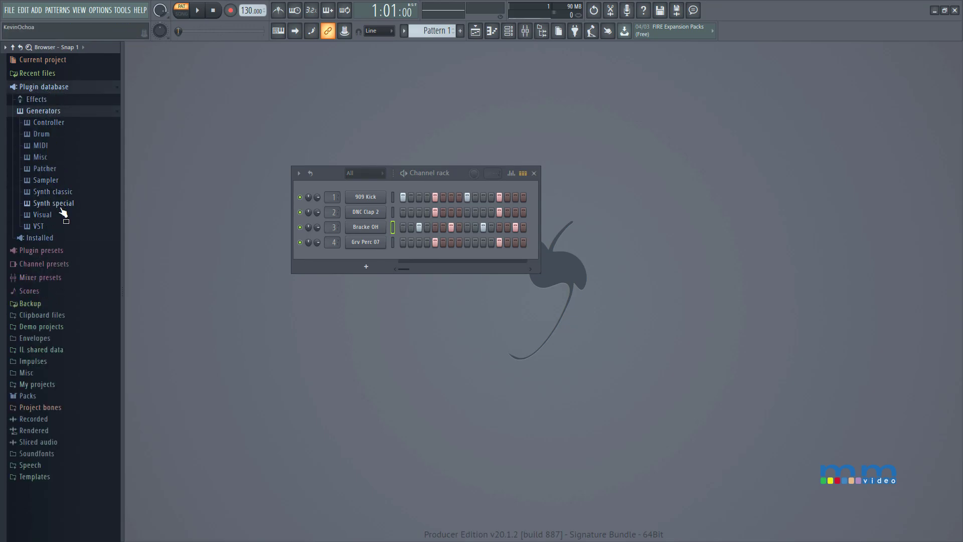
left_click(53, 193)
scroll(61, 425, "down", 5)
left_click_drag(61, 425, 378, 252)
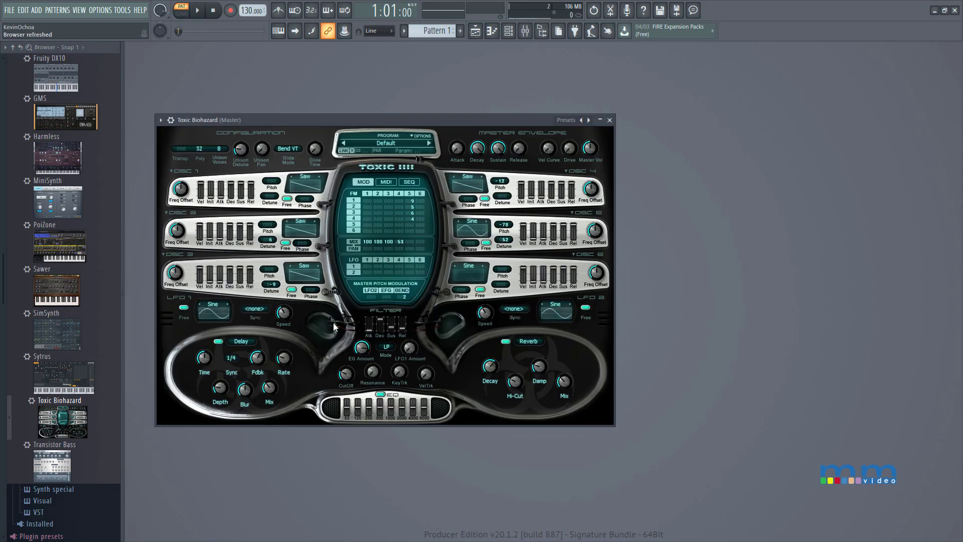
key("b")
left_click(610, 120)
Open Toxic Biohazard's piano roll and place two opening notes, shifted down an octave
key("alt+F8")
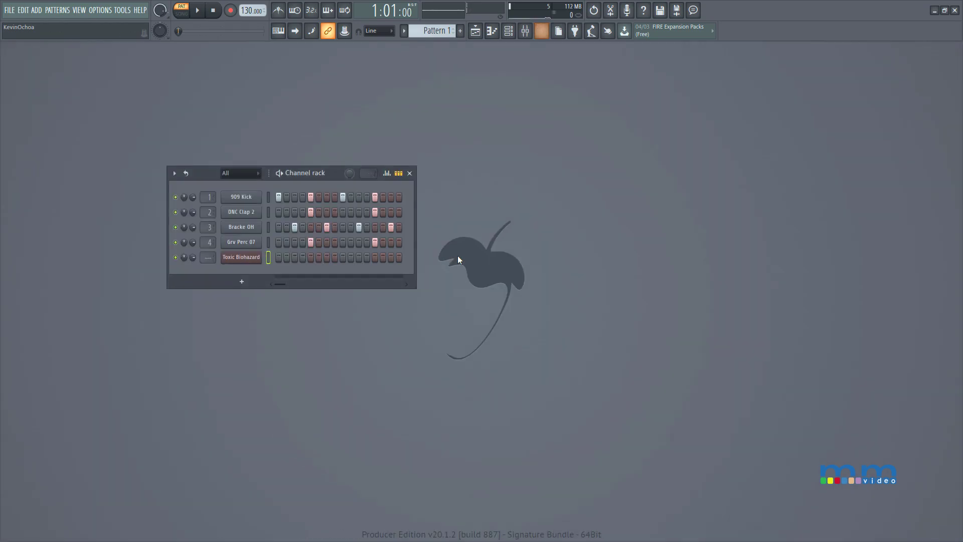
right_click(249, 255)
left_click(287, 254)
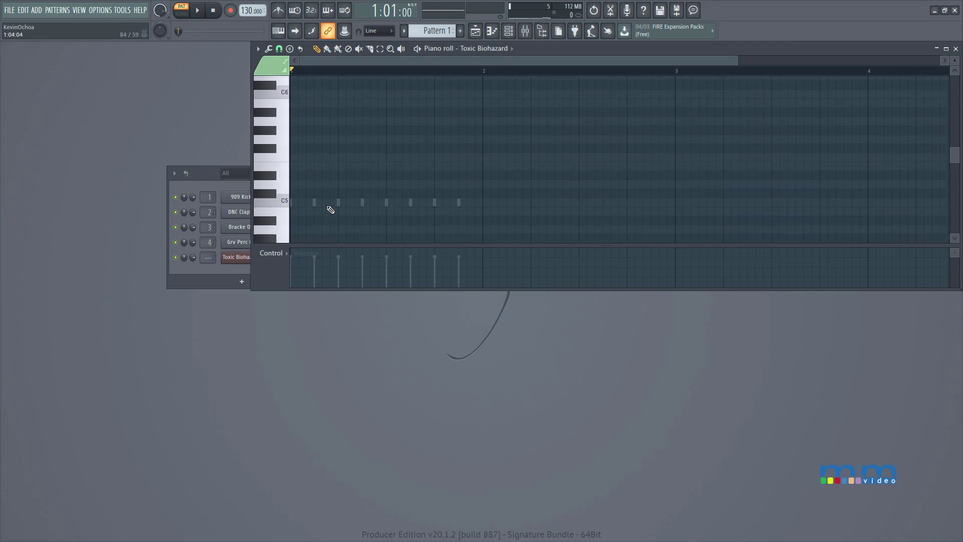
left_click_drag(200, 172, 67, 277)
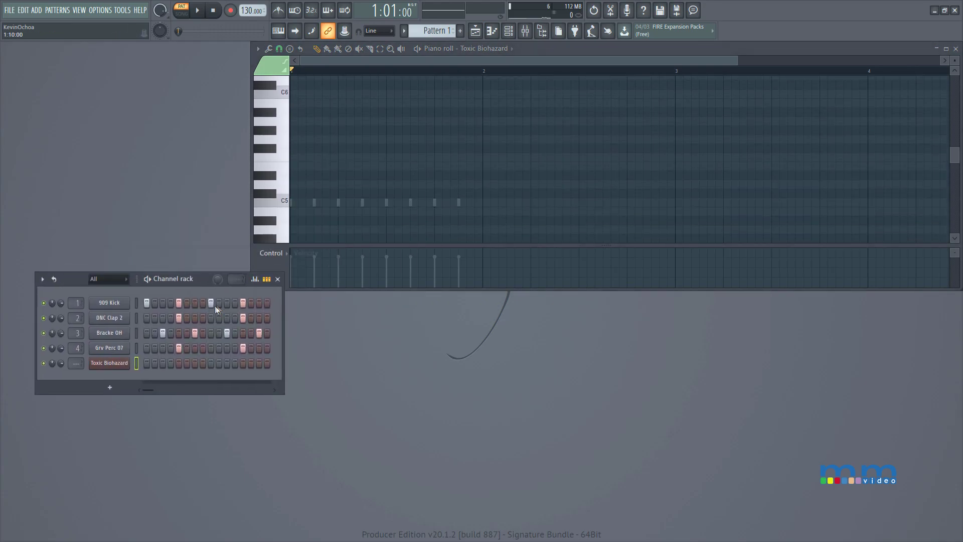
scroll(311, 180, "down", 2)
scroll(308, 187, "down", 2)
left_click(301, 194)
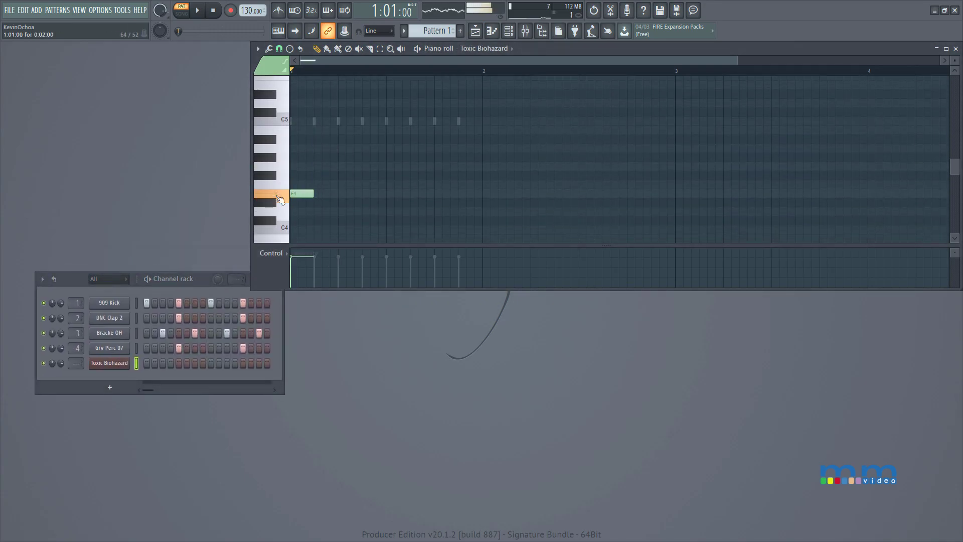
left_click(351, 193)
left_click_drag(395, 215, 290, 171)
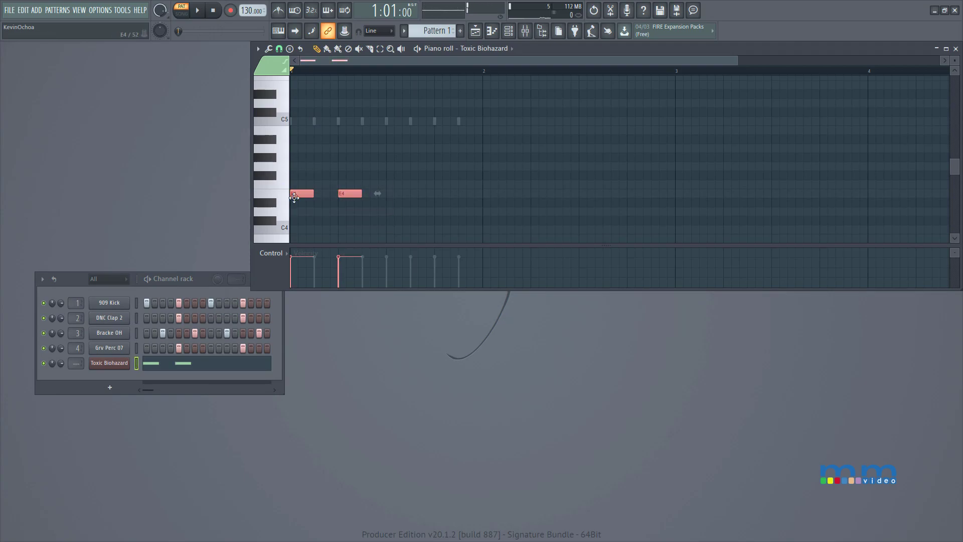
left_click_drag(377, 194, 377, 229)
left_click_drag(277, 250, 244, 205)
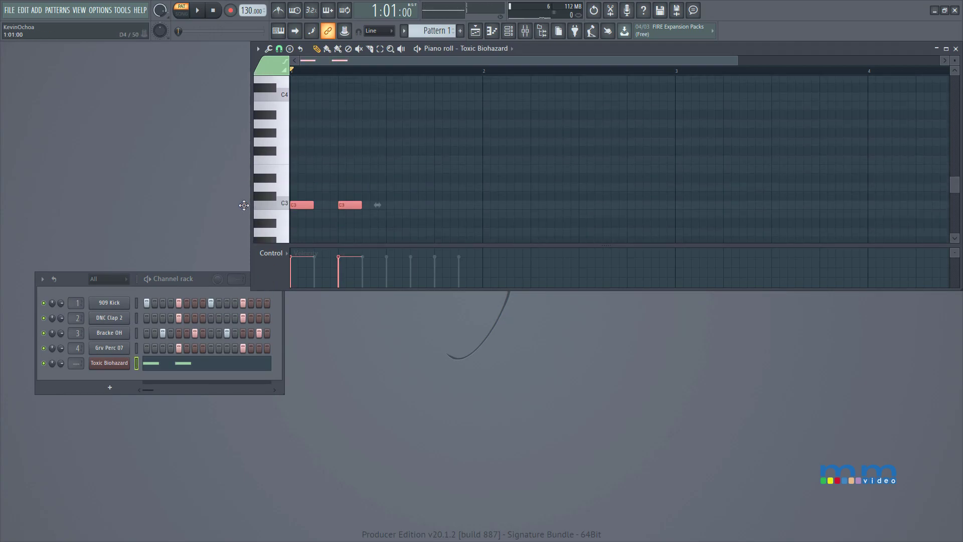
key("space")
Fill the rest of the bar with short E3 notes, then stop playback
left_click(326, 222)
left_click_drag(351, 204, 342, 162)
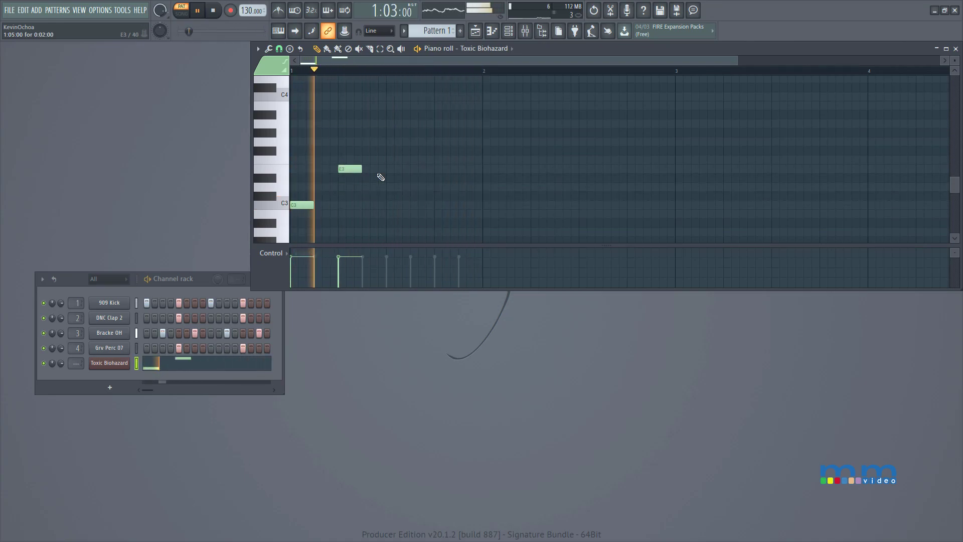
left_click(393, 169)
left_click(415, 169)
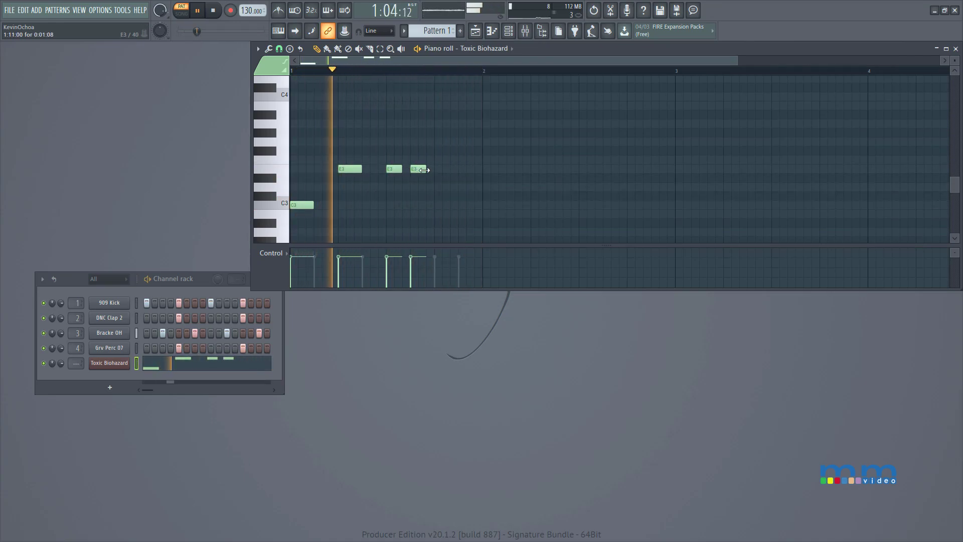
left_click_drag(424, 170, 418, 170)
left_click(430, 170)
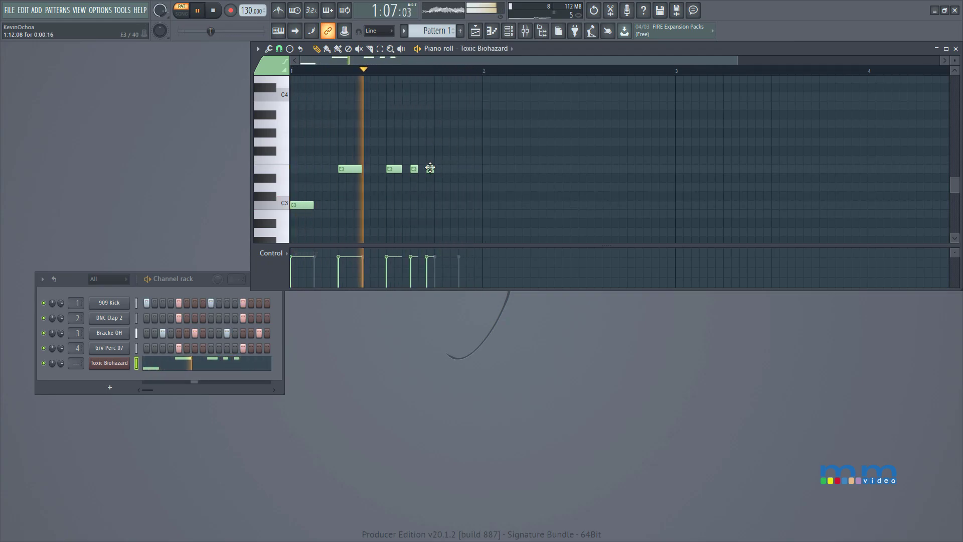
left_click(445, 169)
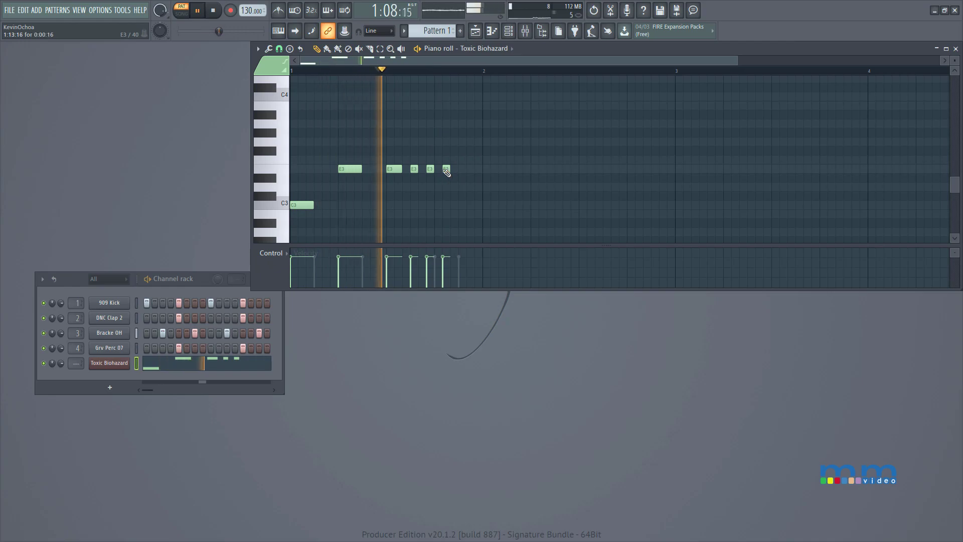
left_click_drag(447, 170, 438, 169)
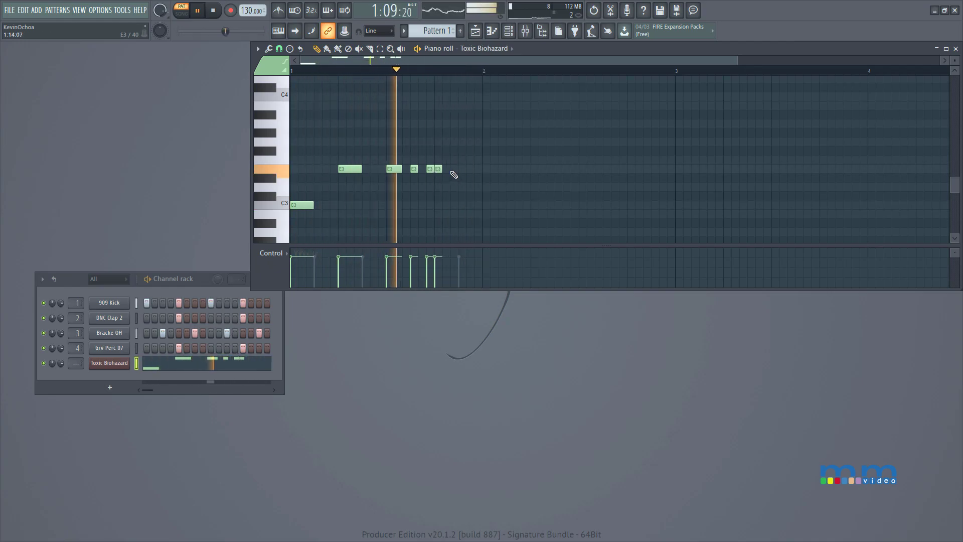
left_click(455, 171)
left_click(470, 170)
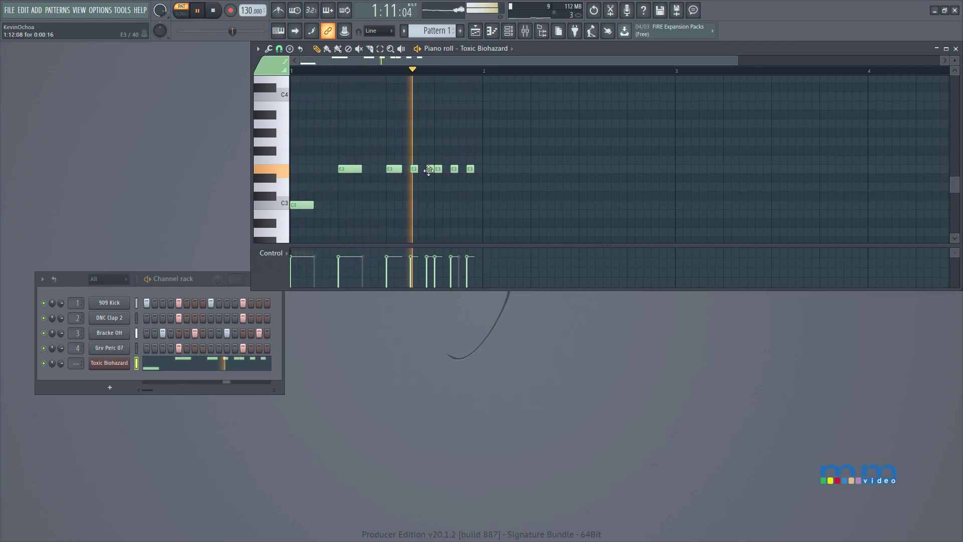
left_click_drag(429, 171, 406, 172)
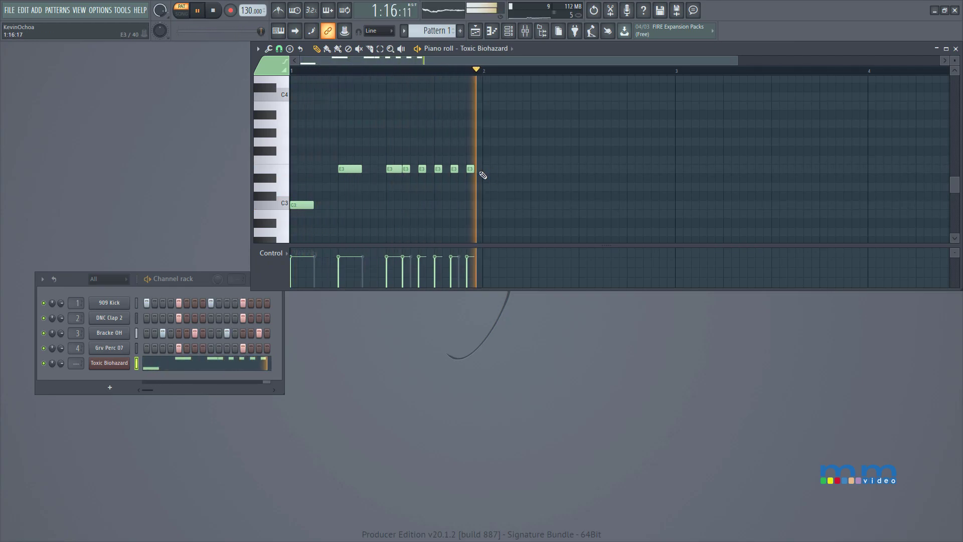
key("space")
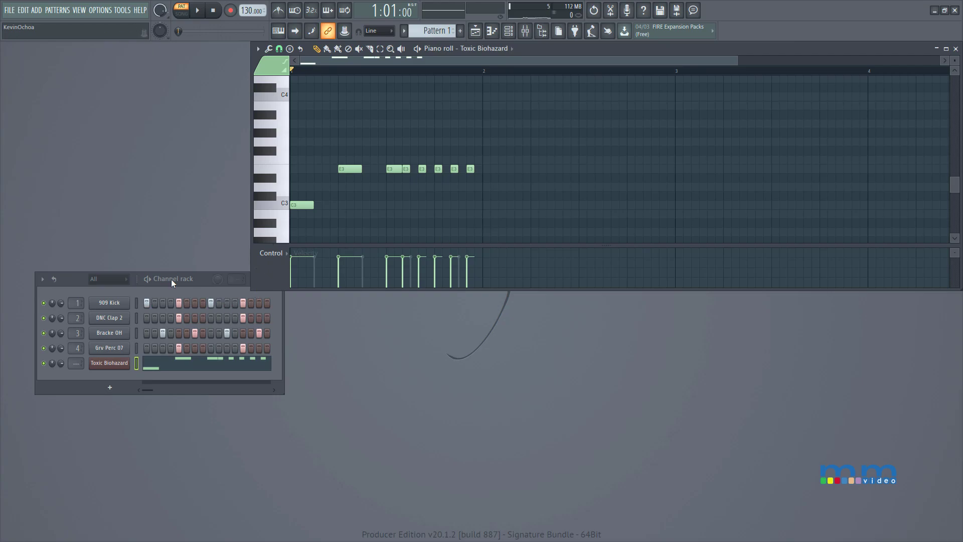
Dock the channel rack top-left, switch to the playlist, and open the mixer
left_click_drag(208, 278, 173, 49)
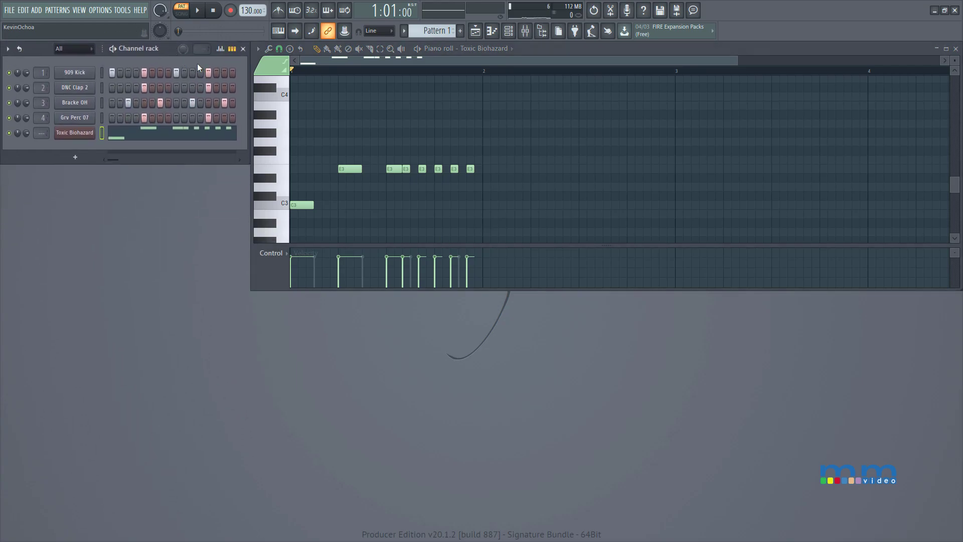
key("F5")
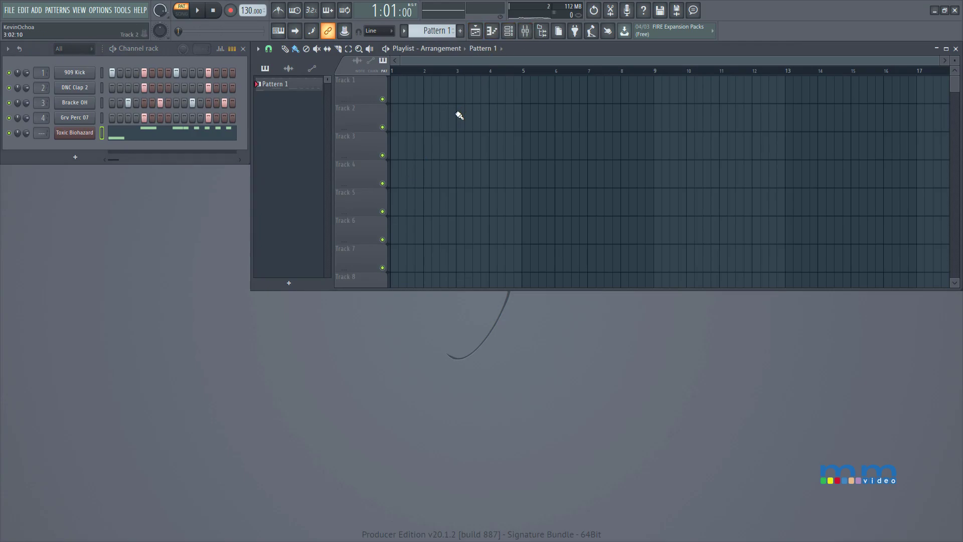
left_click(525, 30)
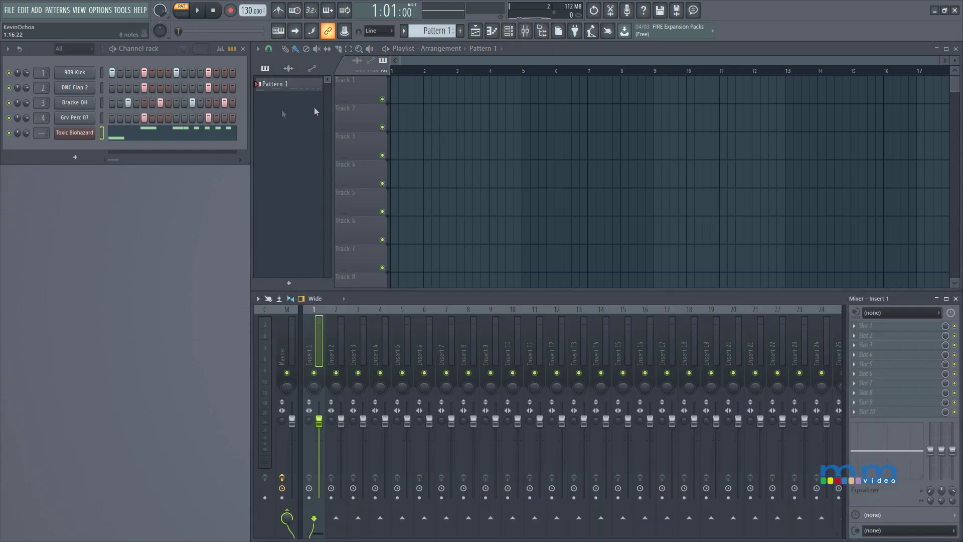
Paint Pattern 1 over bars 1–4 of Track 1 and play it in song mode
left_click_drag(396, 98, 548, 95)
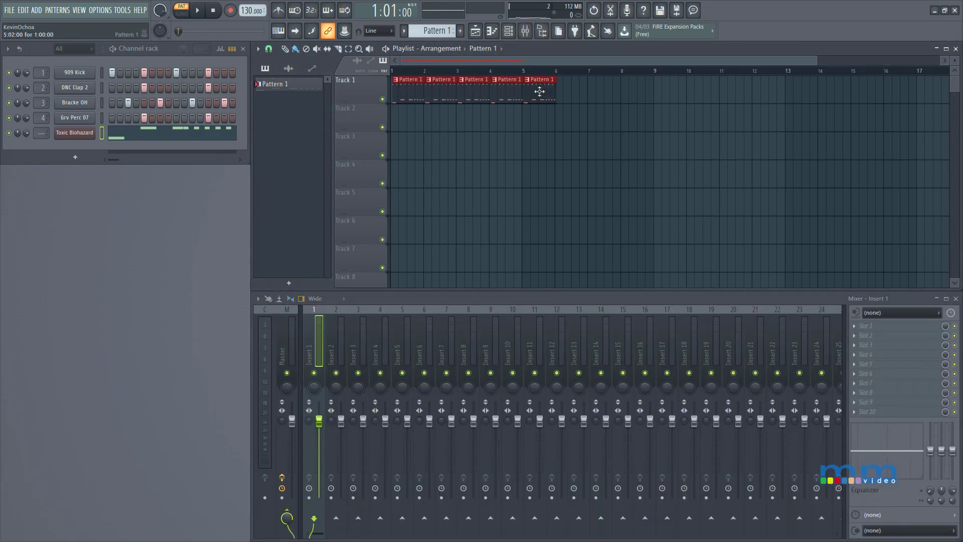
right_click(530, 91)
key("l")
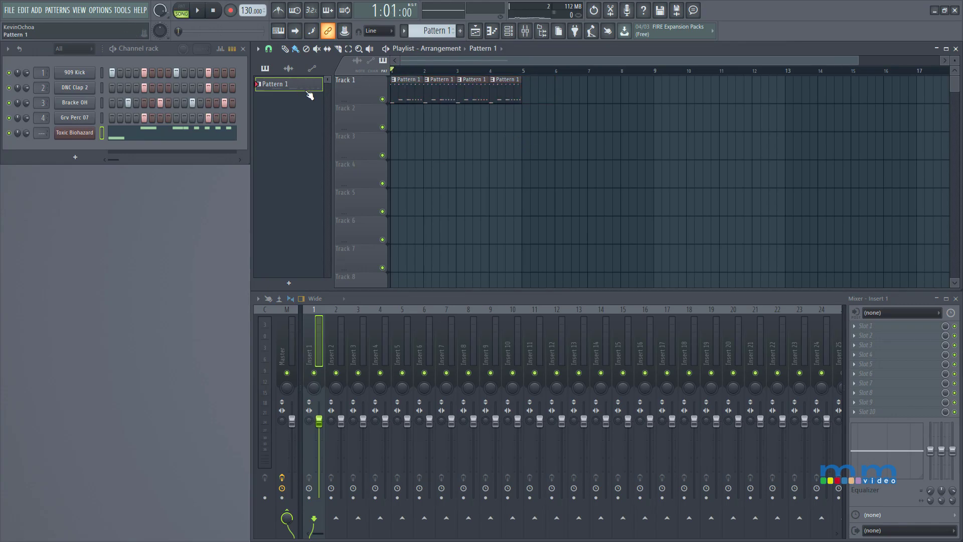
key("space")
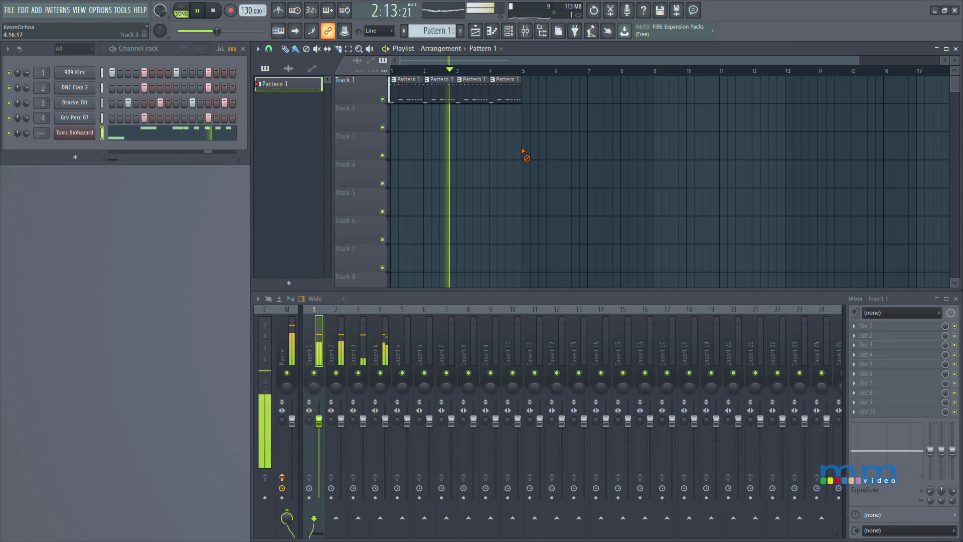
key("space")
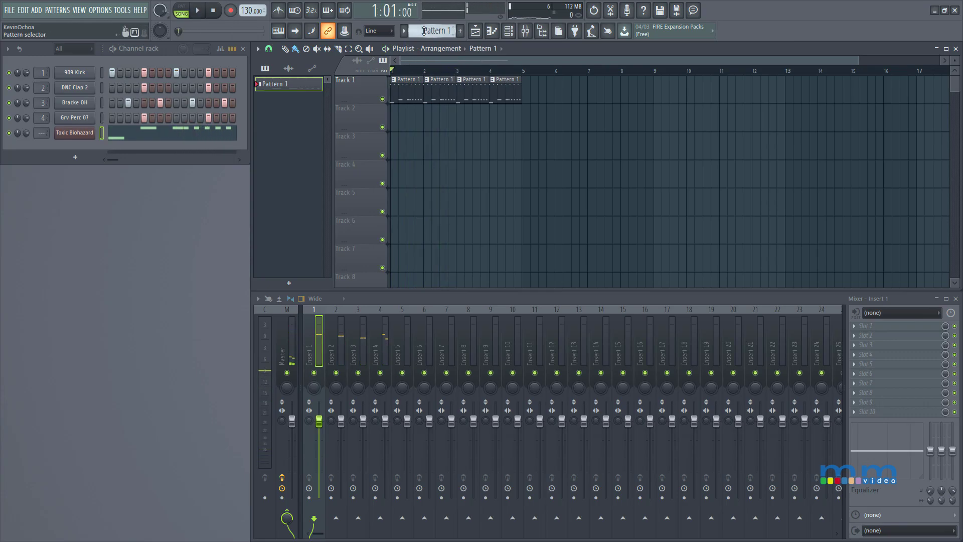
Split Pattern 1 by channel from the pattern options menu
left_click(424, 30)
left_click(416, 119)
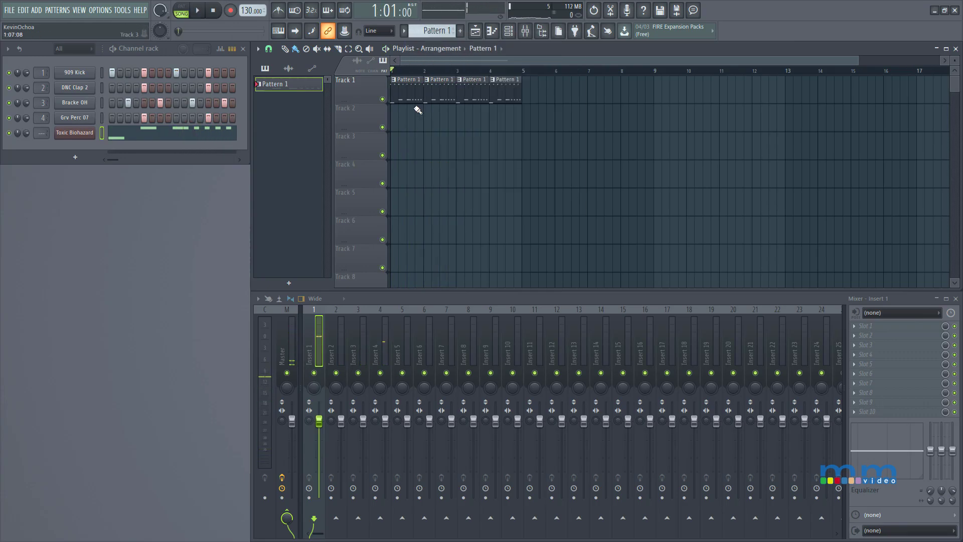
left_click(435, 31)
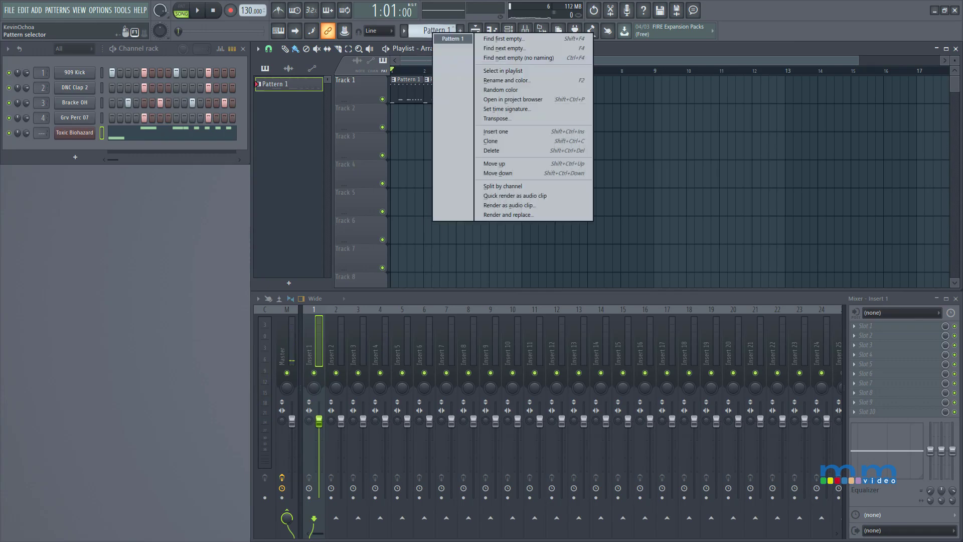
left_click(505, 187)
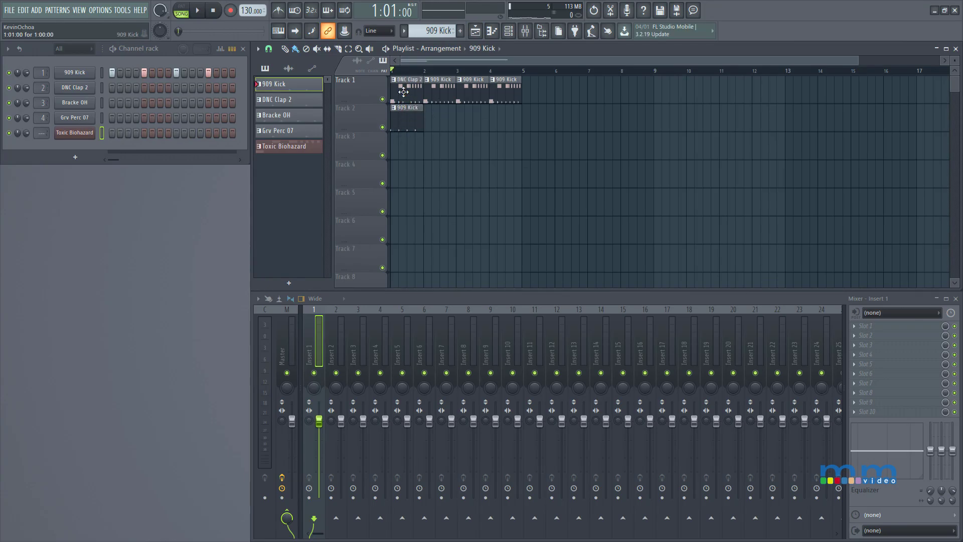
Move Grv Perc 07 to Track 5, Toxic Biohazard to Track 6, and 909 Kick to bar 5
left_click_drag(405, 84, 401, 198)
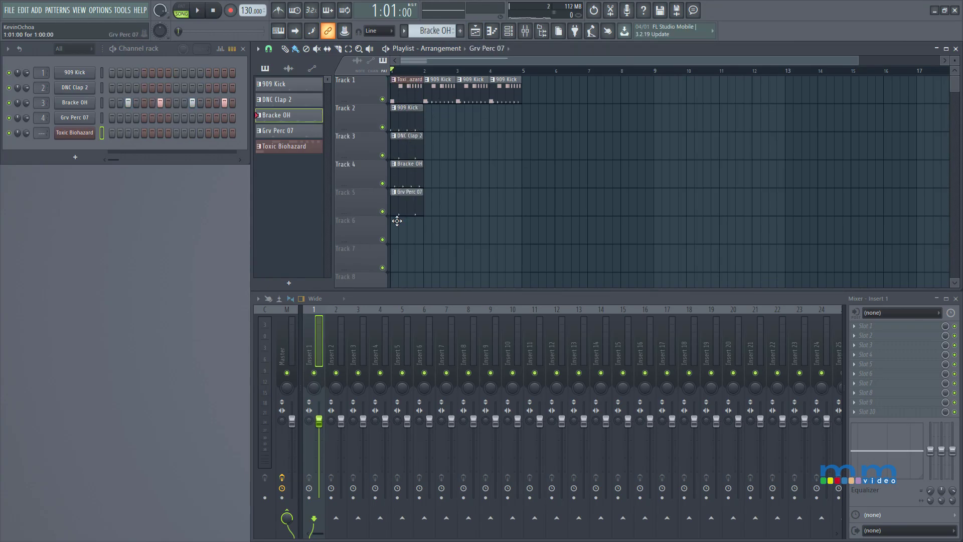
left_click_drag(407, 85, 402, 226)
left_click_drag(416, 95, 522, 101)
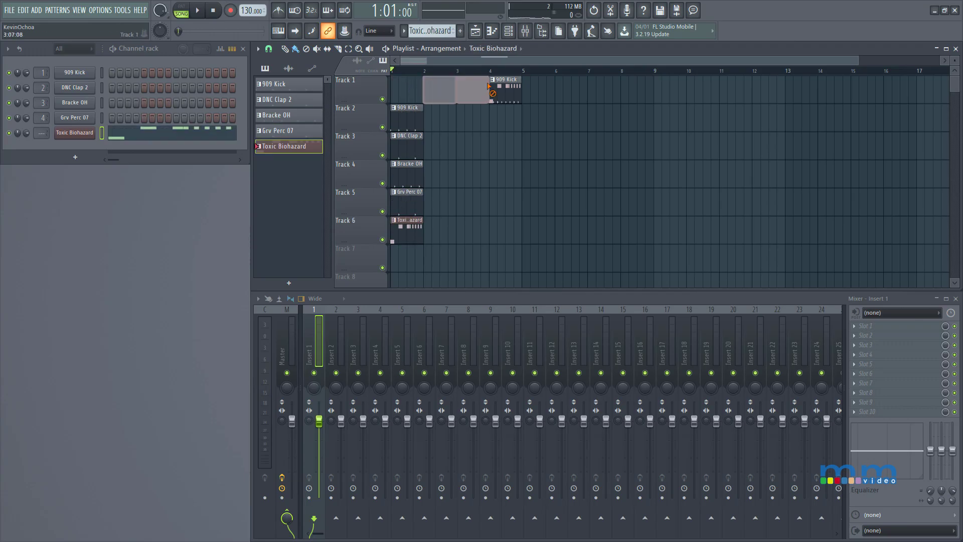
key("Delete")
left_click(408, 121)
left_click_drag(408, 121, 639, 122)
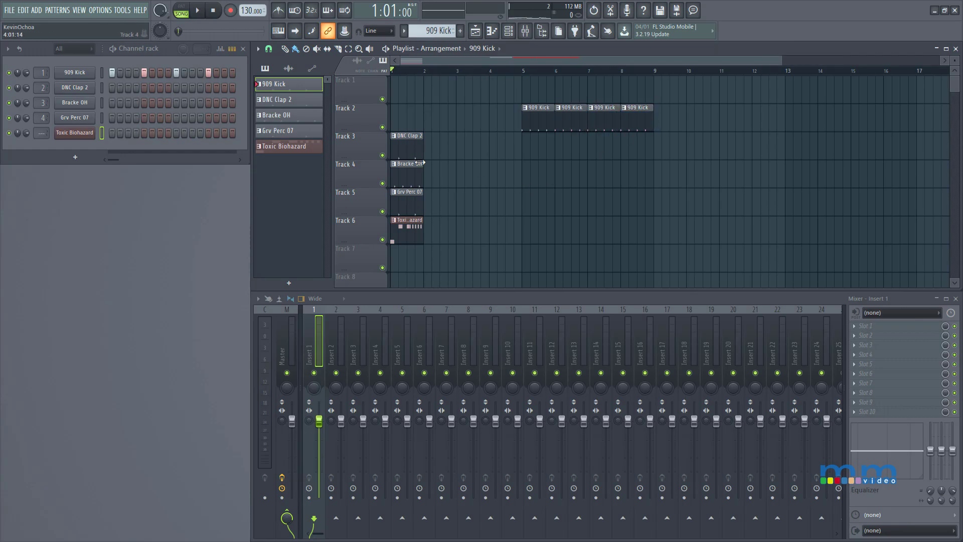
Fill Tracks 3 and 4 with DNC Clap 2 and Bracke OH to bar 8, and add Grv Perc 07 clips
left_click(417, 145)
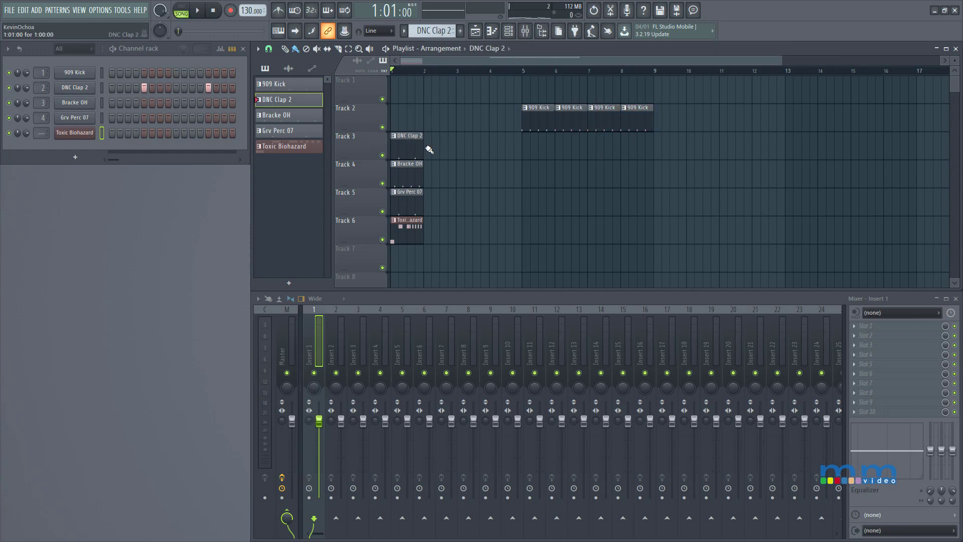
left_click_drag(427, 146, 634, 151)
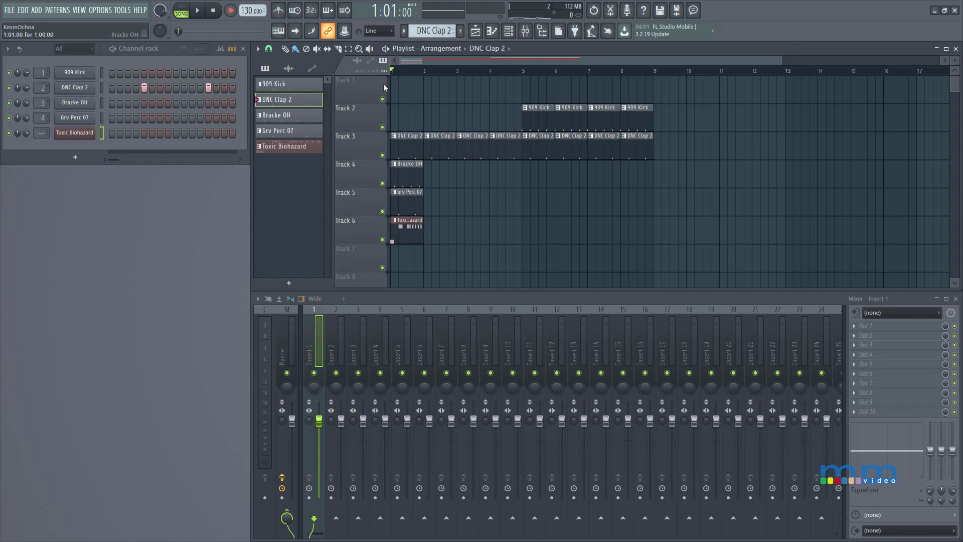
left_click(269, 48)
left_click(413, 171)
left_click_drag(428, 172, 623, 184)
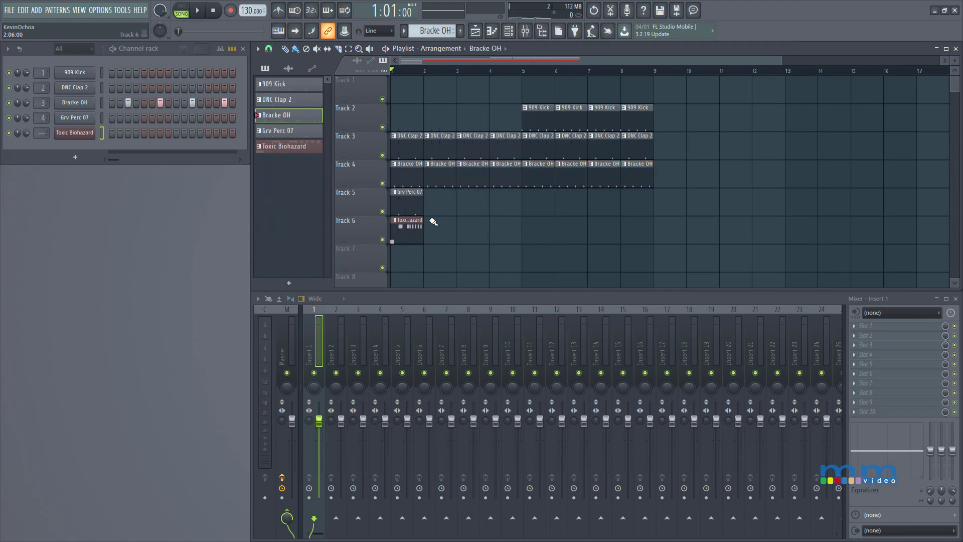
mouse_move(406, 201)
left_mouse_down()
mouse_move(703, 211)
mouse_move(533, 204)
mouse_move(669, 206)
left_mouse_up()
right_click(670, 211)
key("ctrl+z")
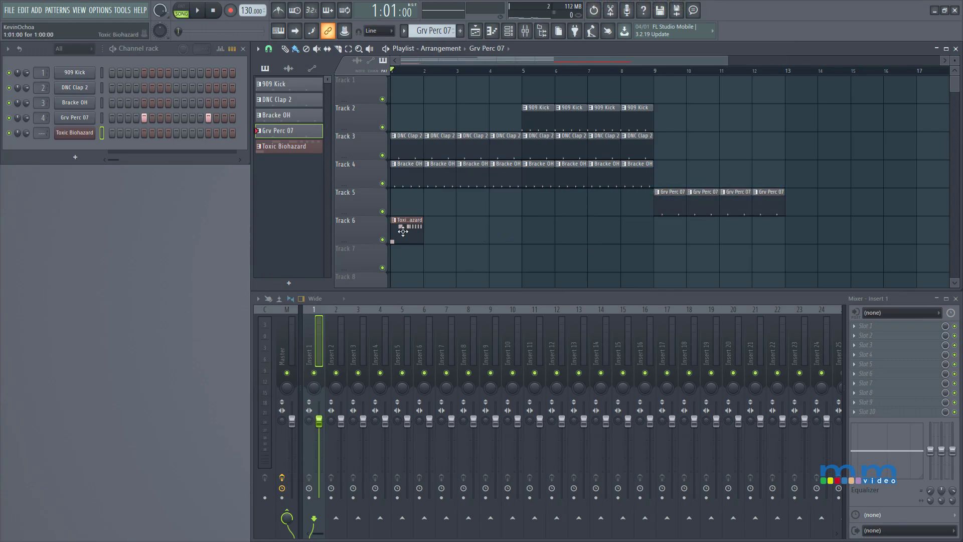
Fill Track 6 with Toxic Biohazard and duplicate bars 5–8 on Tracks 2–4 to bars 9–12
left_click(403, 231)
left_click_drag(430, 232, 752, 236)
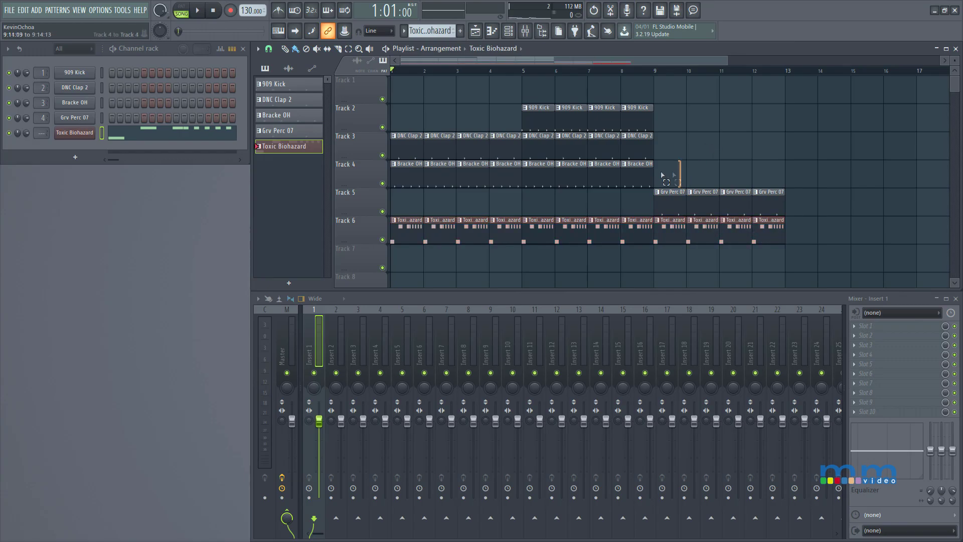
left_click_drag(663, 174, 538, 105)
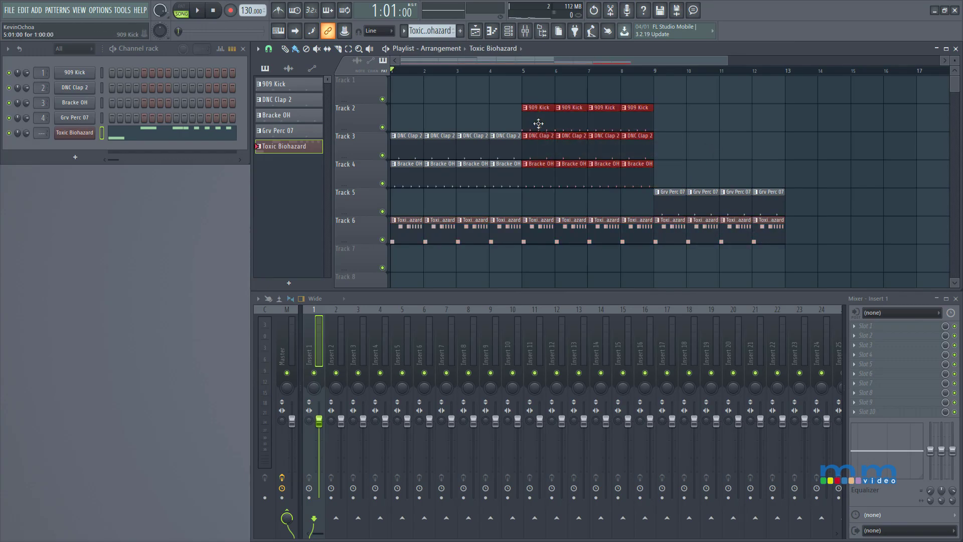
key("ctrl+b")
left_click(680, 123)
key("space")
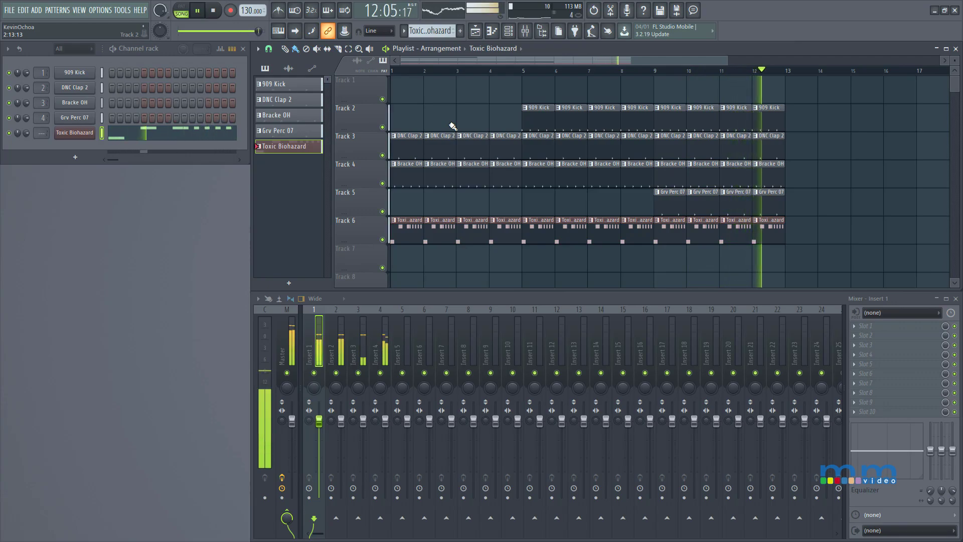
key("space")
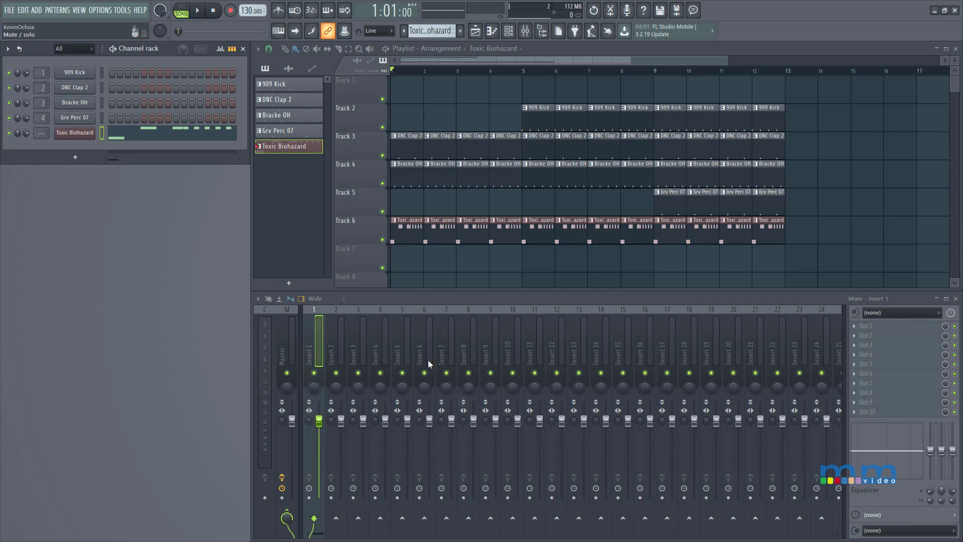
Set Toxic Biohazard's mixer track to Insert 5 and bring the browser back
left_click(400, 337)
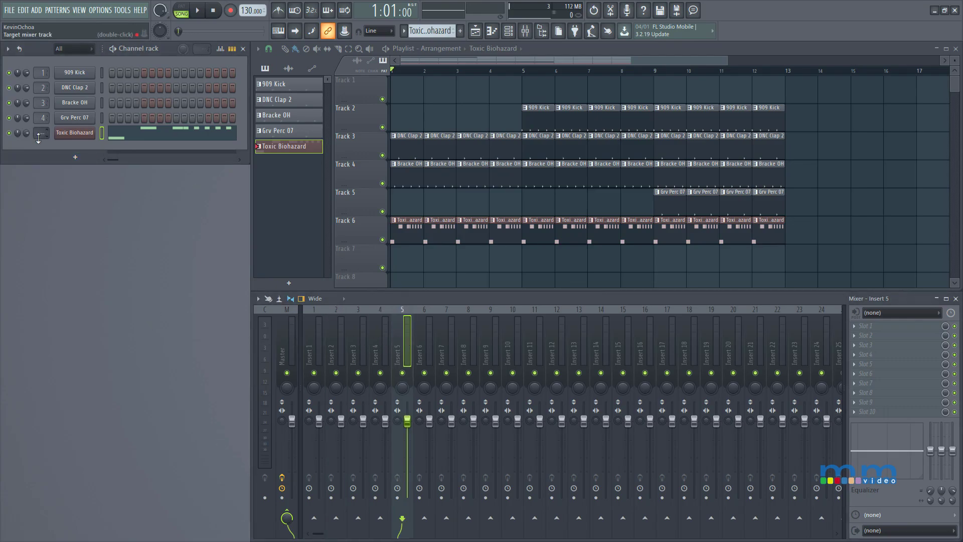
left_click_drag(42, 133, 42, 126)
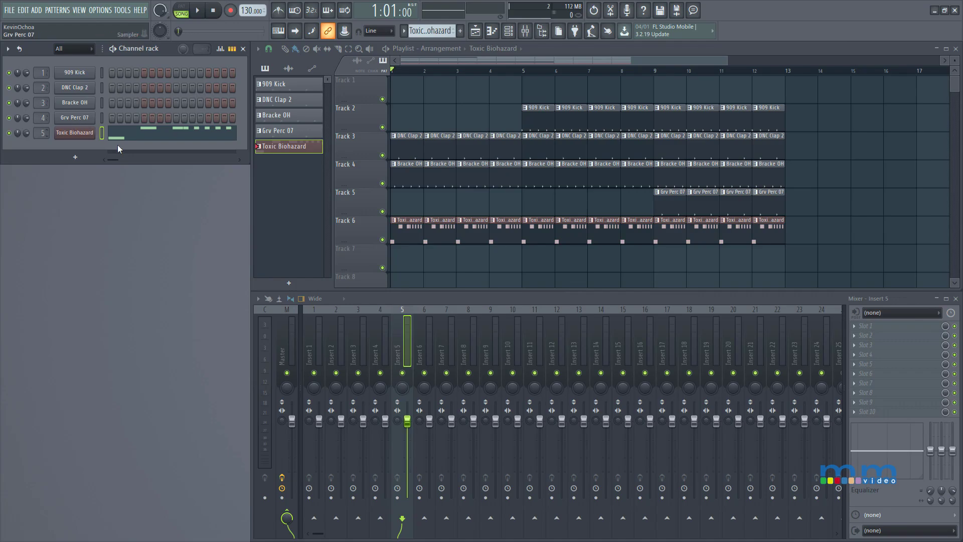
key("alt+F8")
Scroll the browser to Plugin database > Installed and open the Synth special folder
scroll(71, 314, "up", 5)
scroll(70, 314, "down", 10)
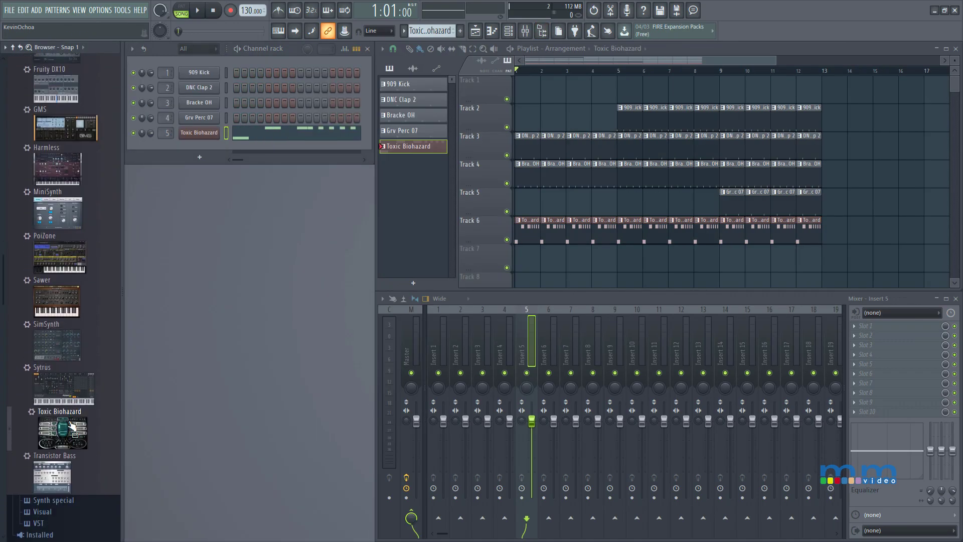
scroll(70, 363, "up", 1)
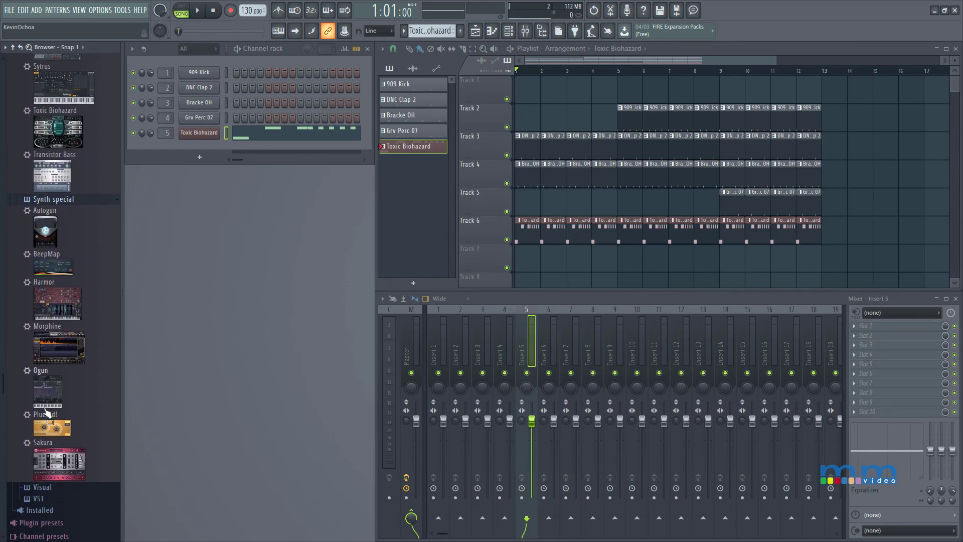
left_click(56, 304)
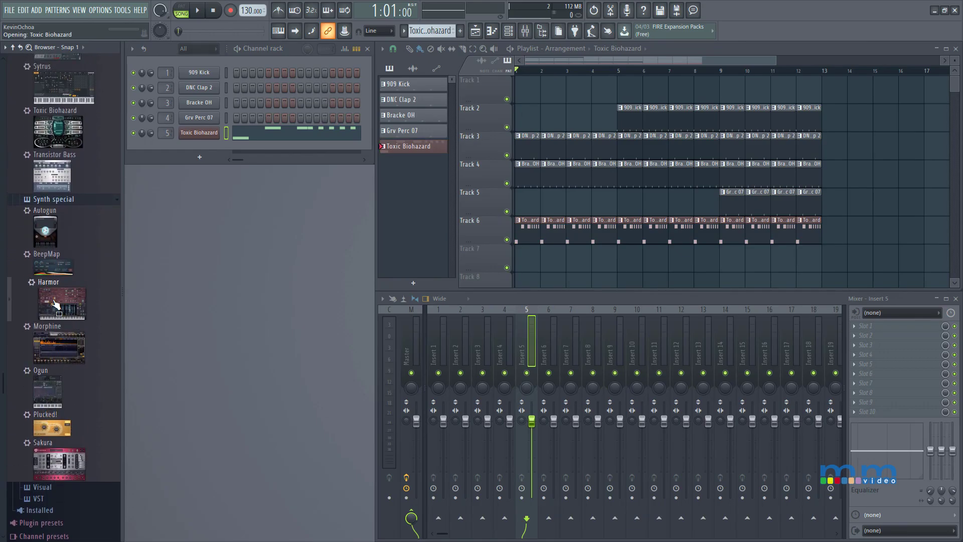